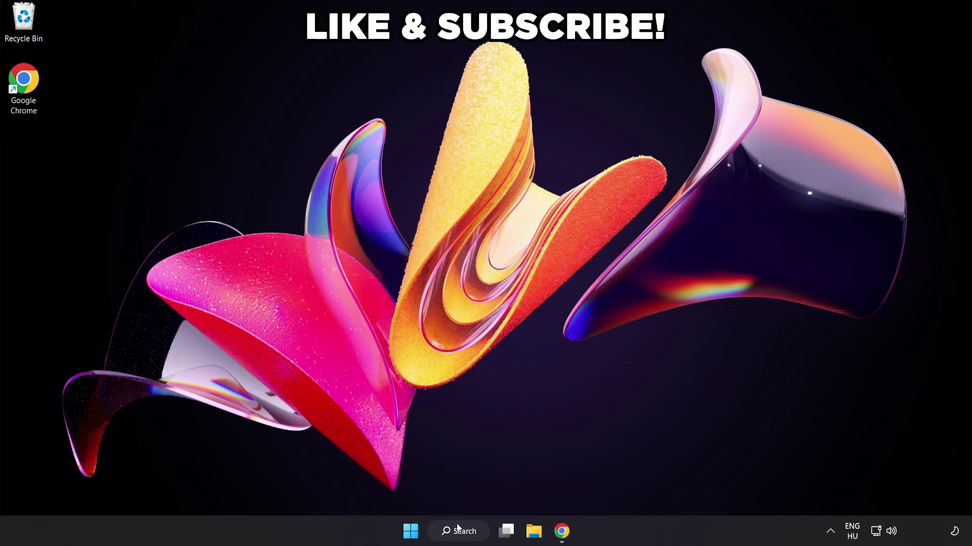
- Search Windows for 'edit power plan' to find the Control Panel power plan entry
click(468, 533)
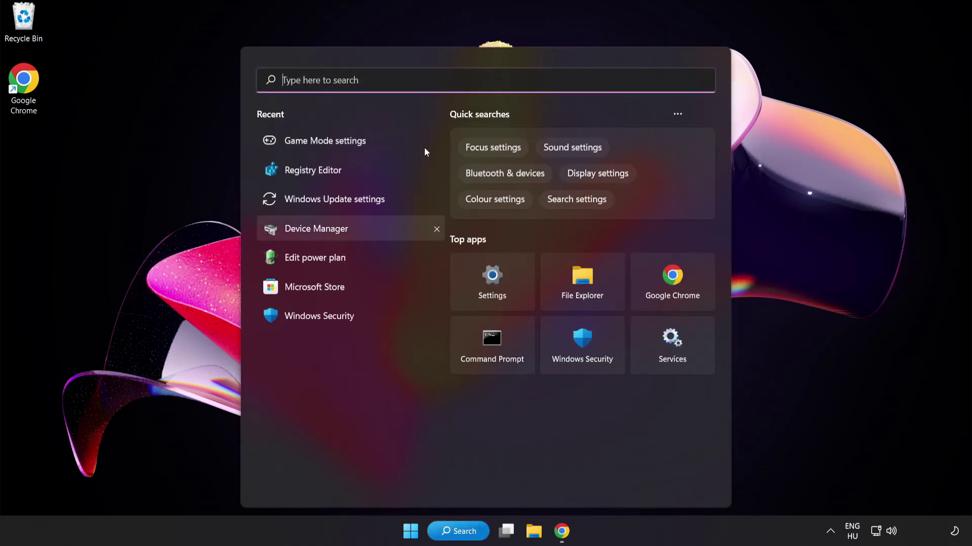
text(edit p)
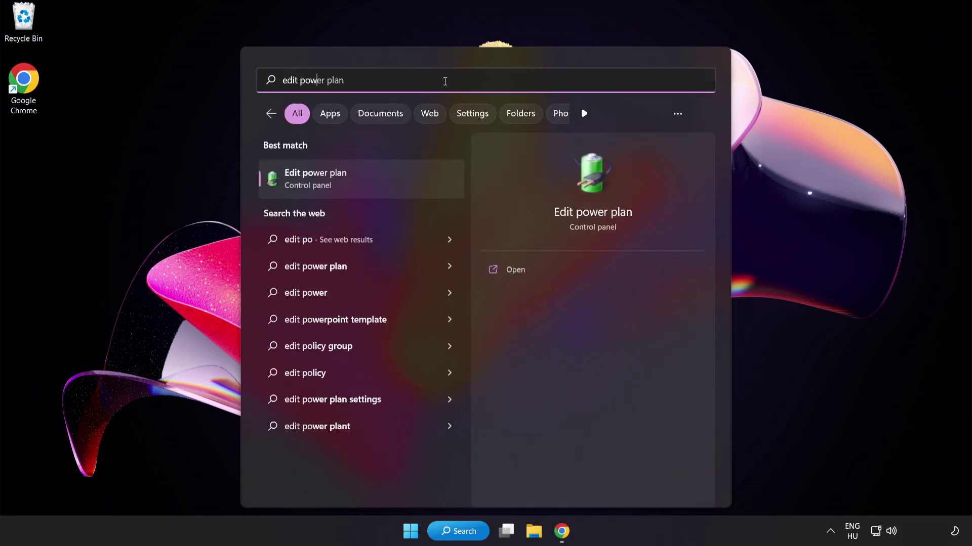
text(ower pla)
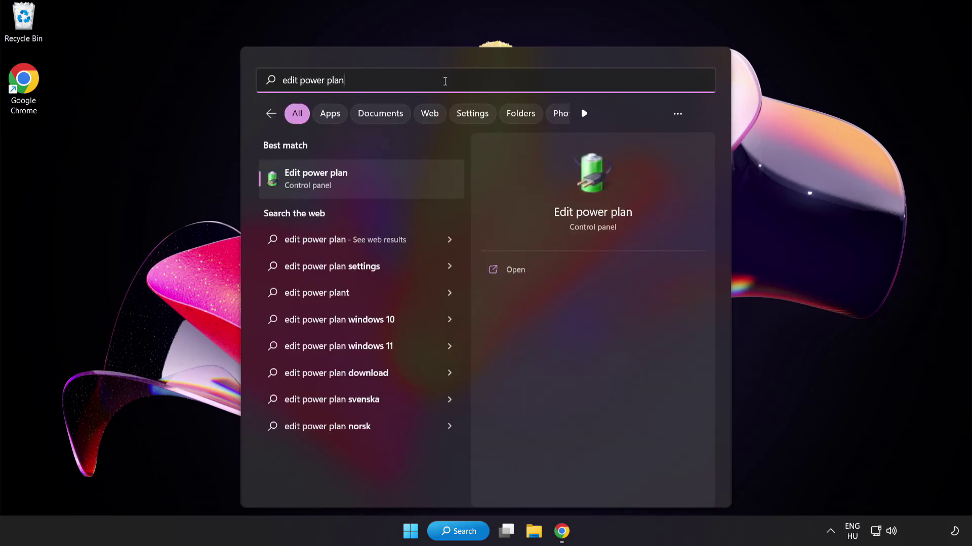
- Switch the active power plan from Balanced to High performance, then close Power Options
click(395, 188)
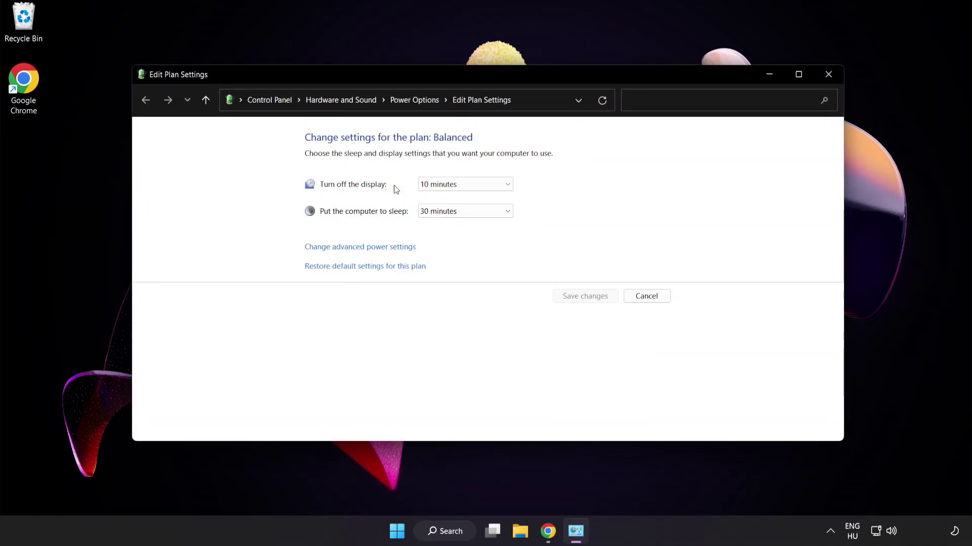
click(423, 101)
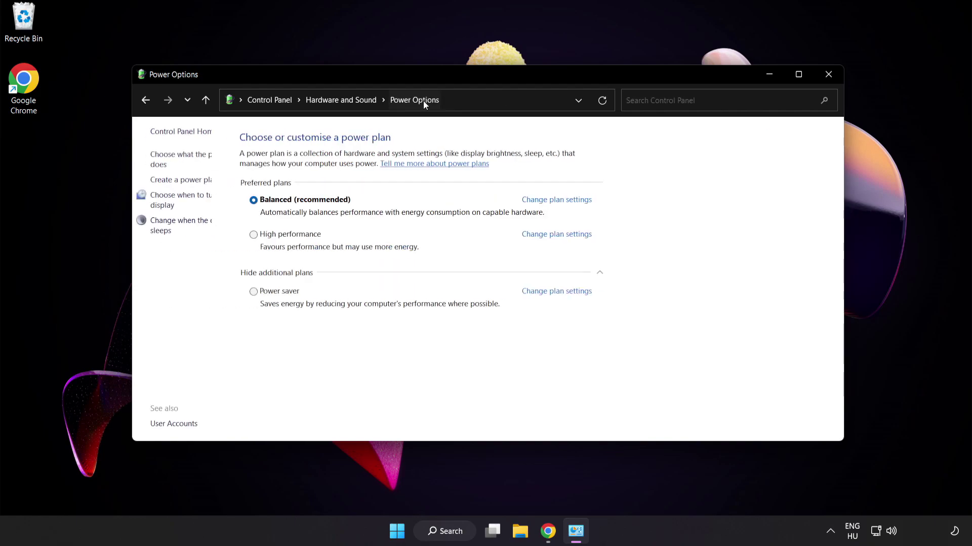
click(323, 236)
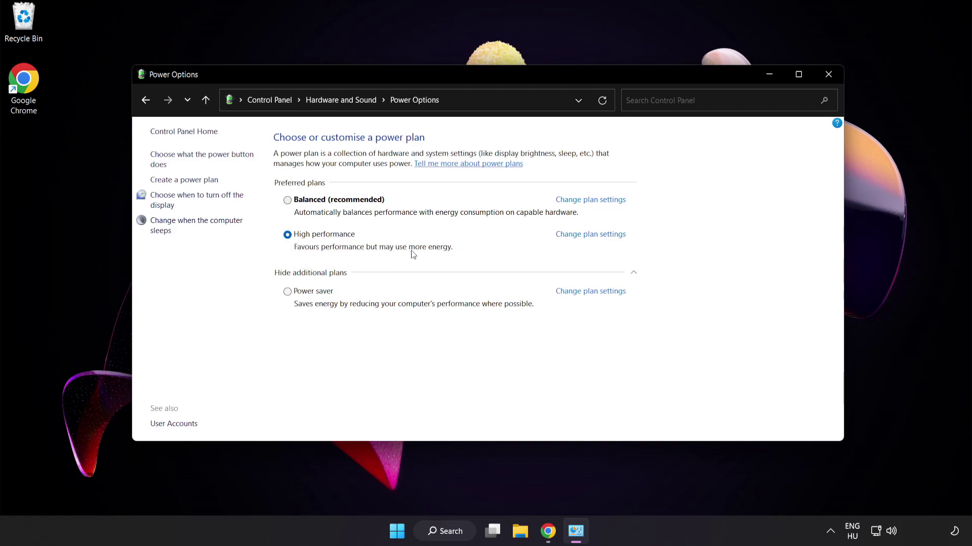
click(829, 75)
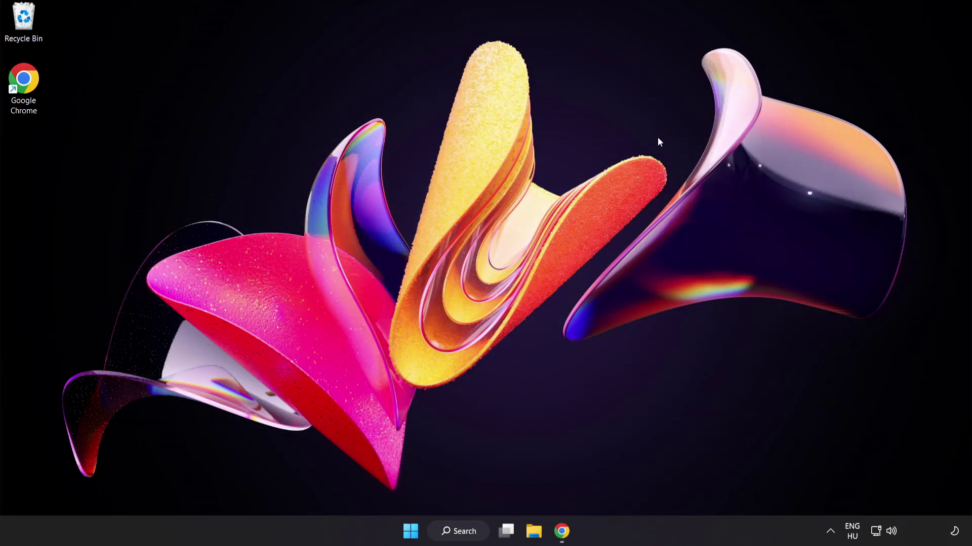
- Search Windows for 'device manager'
click(461, 528)
text(d)
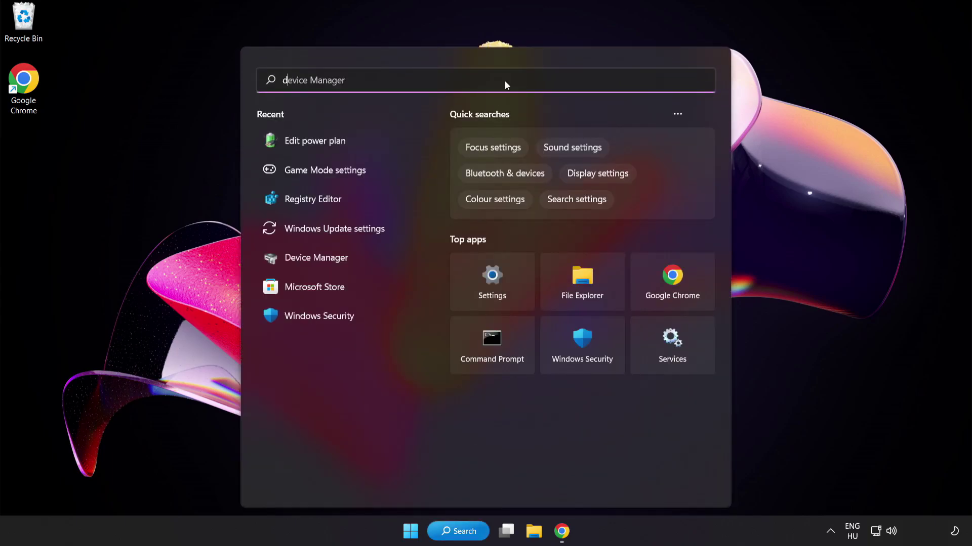
text(evice manager)
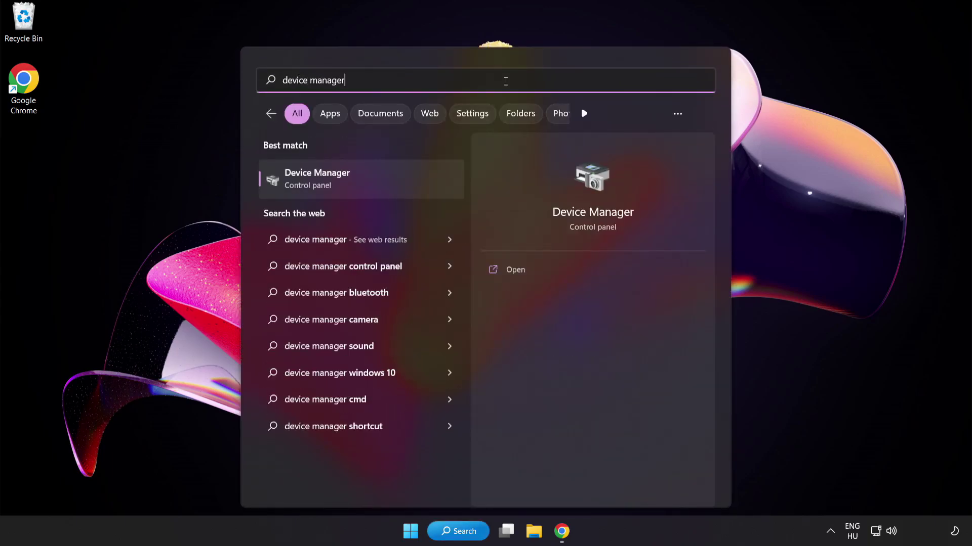
- Launch Device Manager, expand Display adapters and right-click the VMware SVGA 3D adapter
click(398, 183)
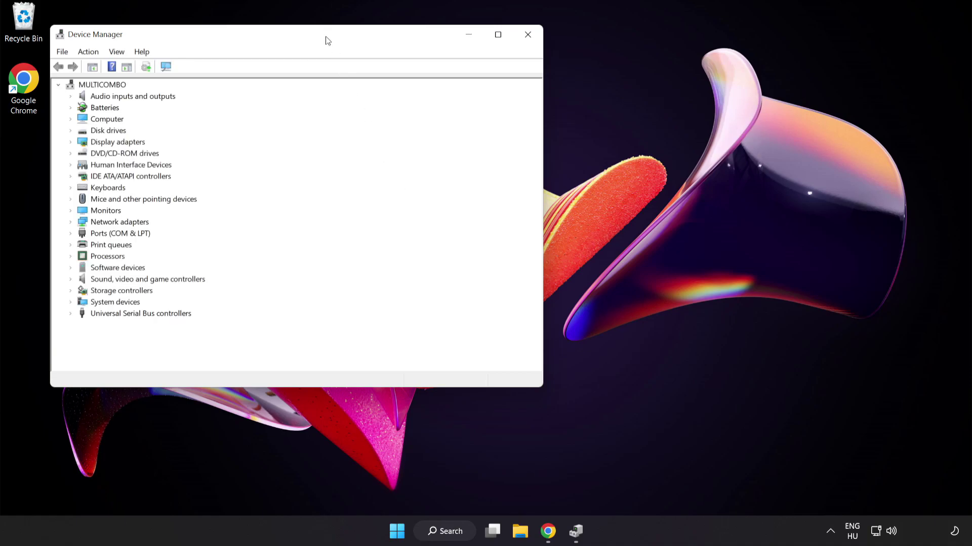
drag(327, 41, 493, 100)
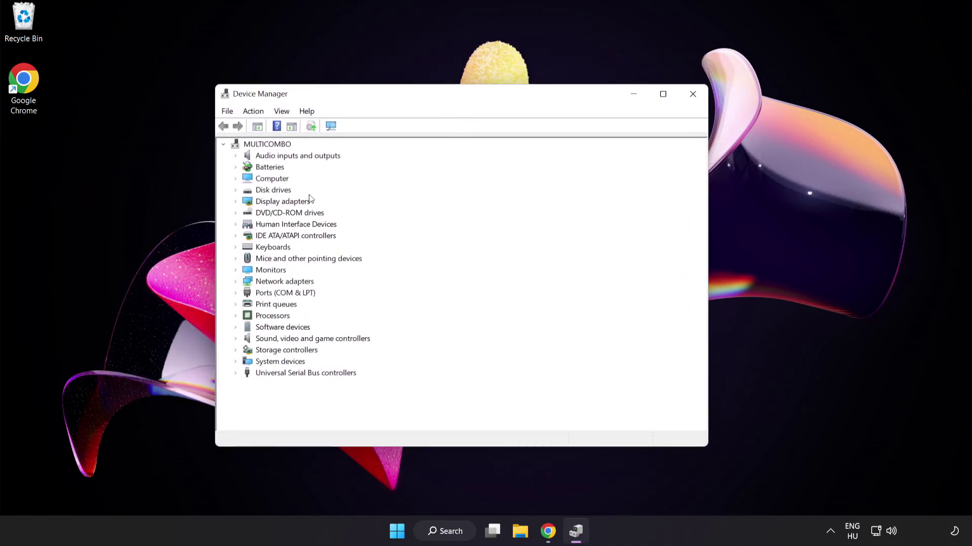
click(249, 205)
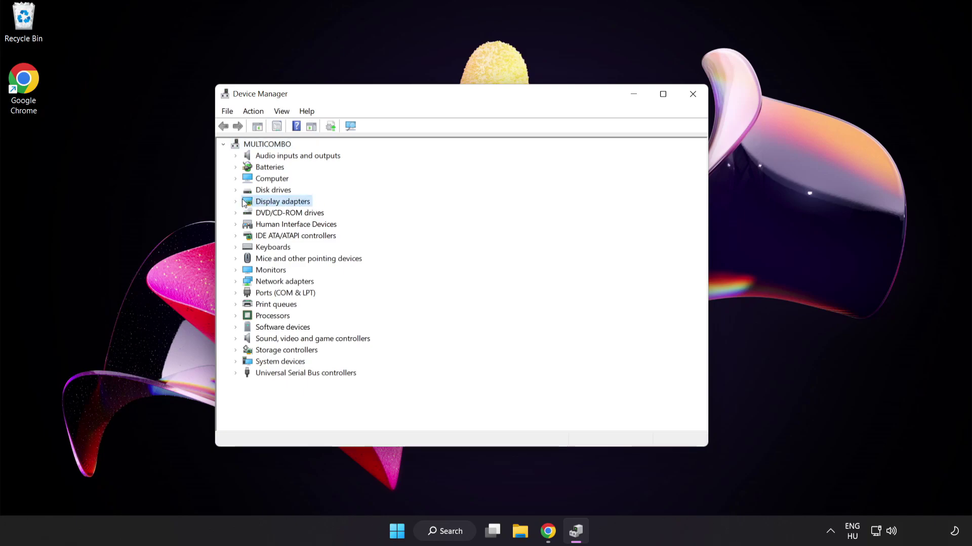
click(236, 202)
click(277, 213)
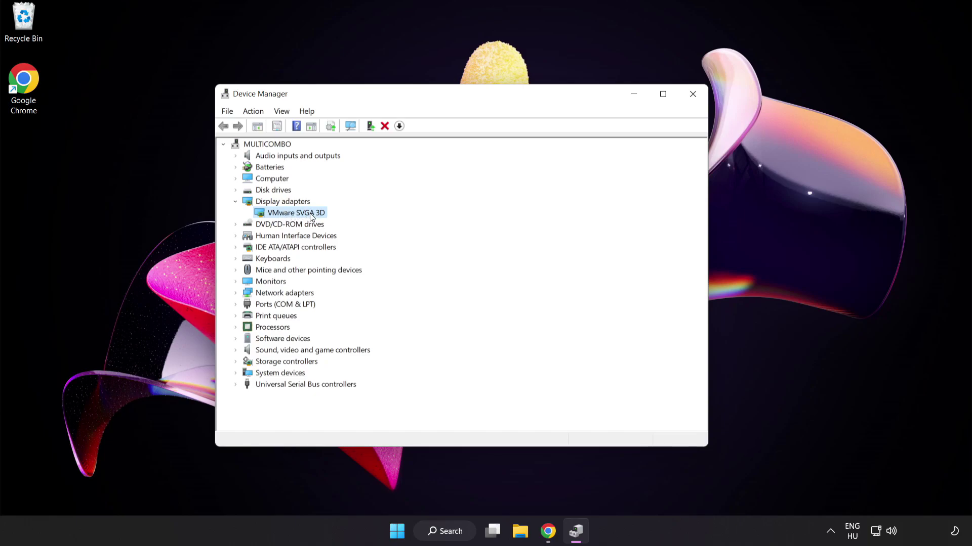
right_click(311, 215)
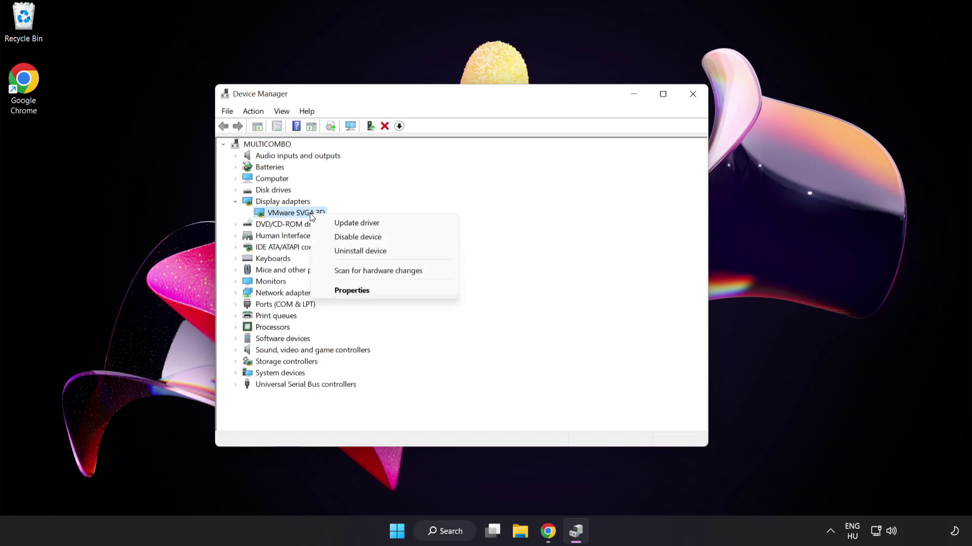
- Search automatically for a newer VMware SVGA 3D driver and dismiss the 'best driver installed' result
click(381, 224)
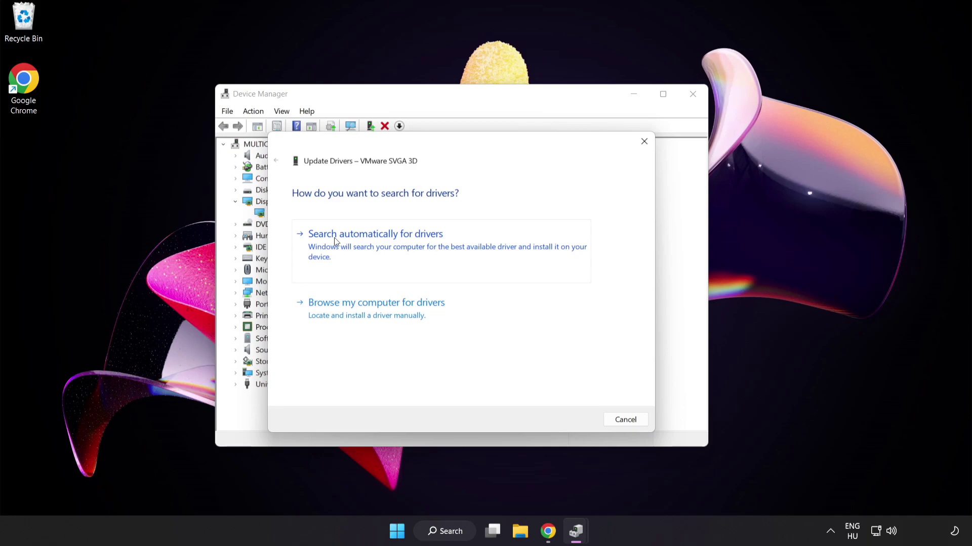
click(400, 243)
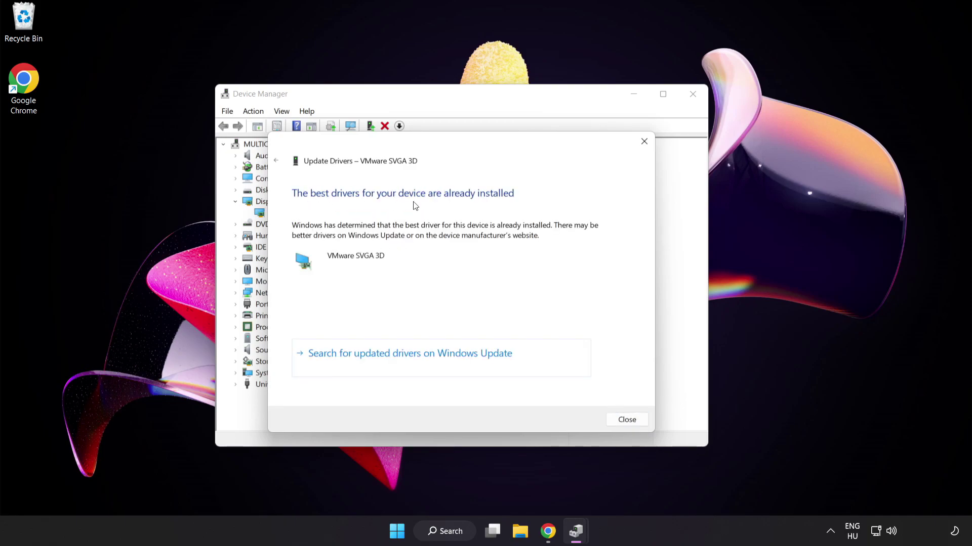
click(626, 420)
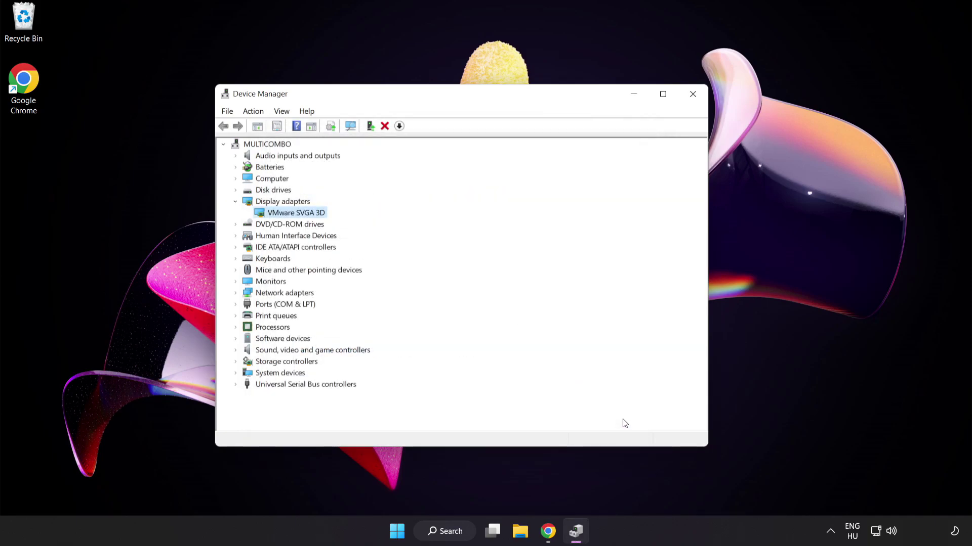
- Close Device Manager and search Windows for 'game mode settings'
click(689, 103)
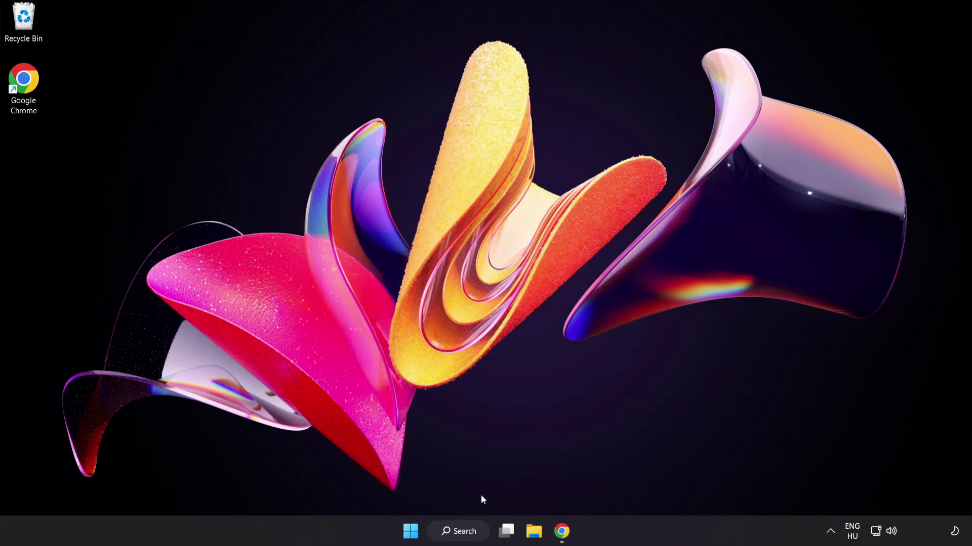
click(458, 531)
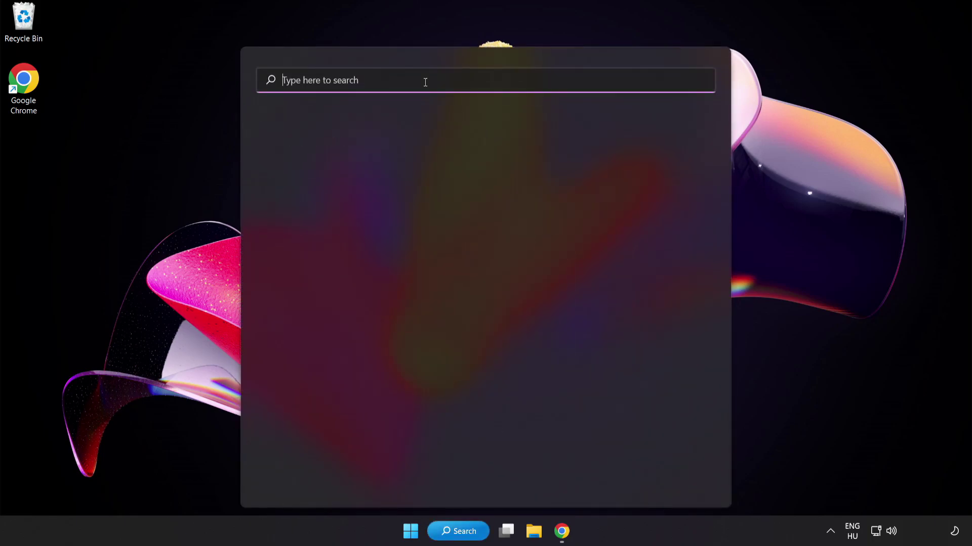
text(game mode settingsttings)
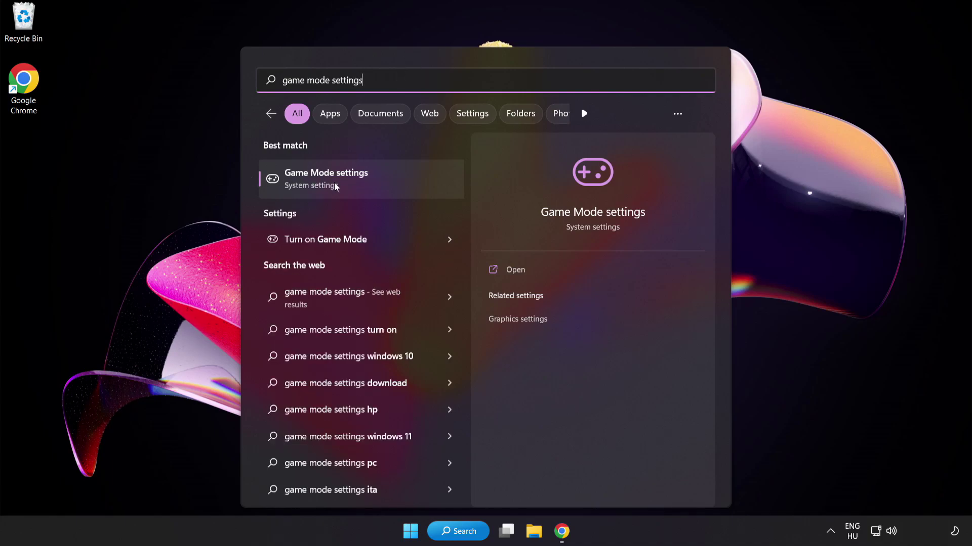
- Verify Game Mode is on and the Xbox Game Bar controller button is off, then close Settings
click(355, 184)
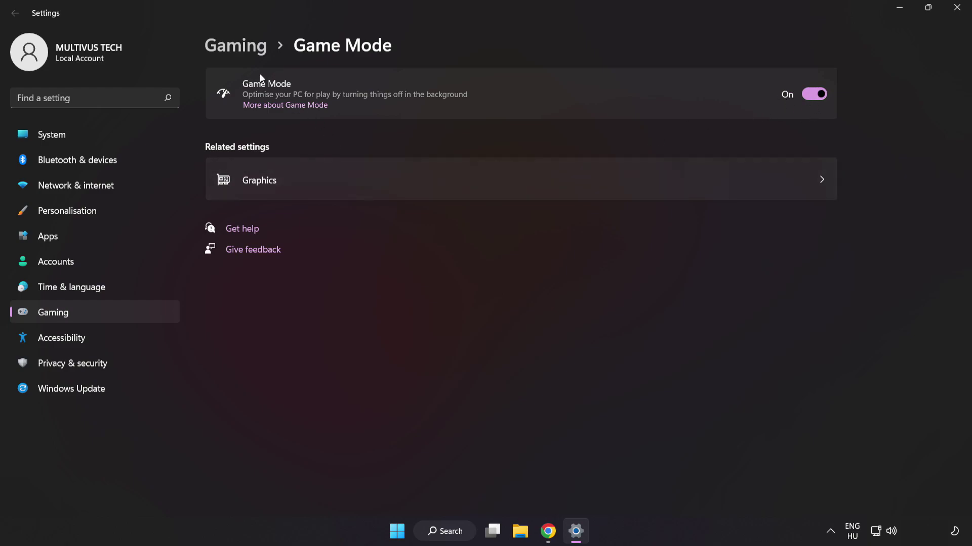
click(240, 49)
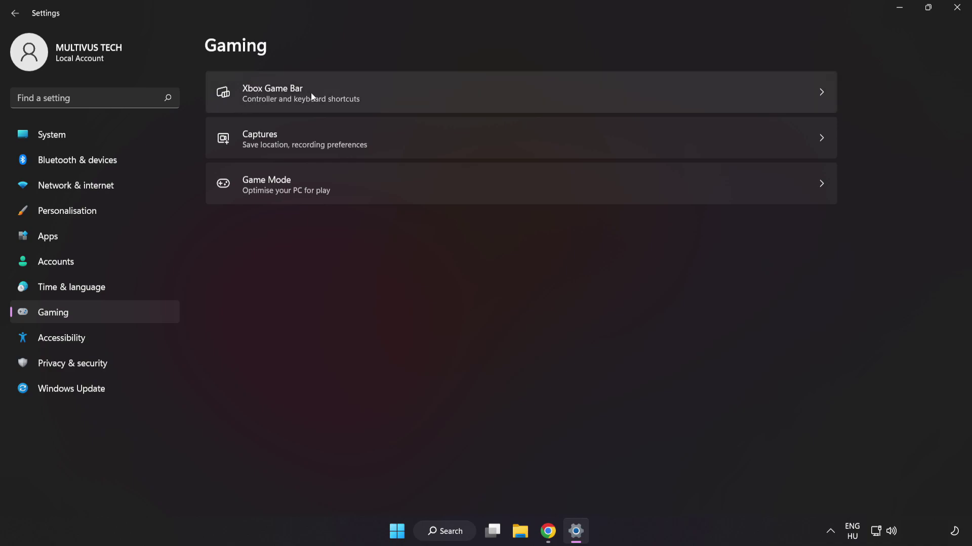
click(700, 90)
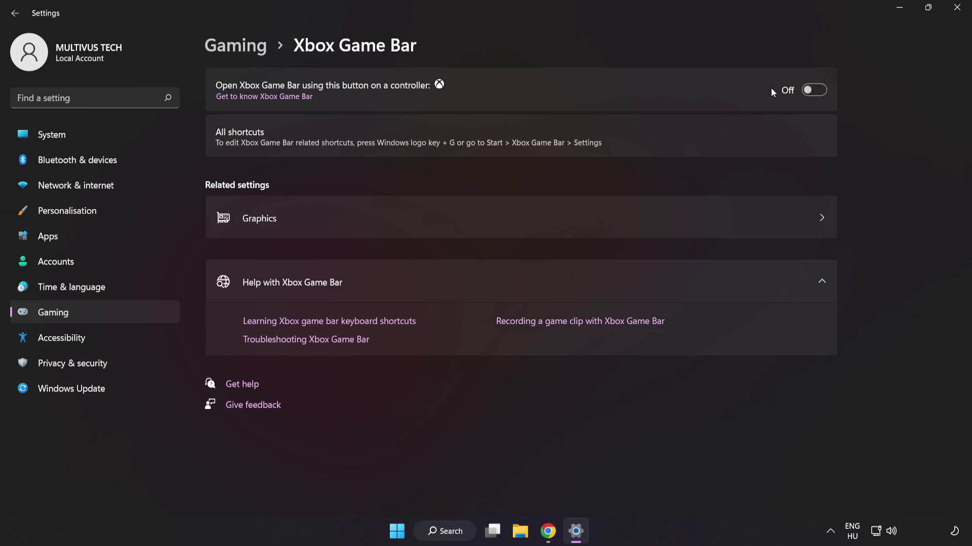
click(958, 8)
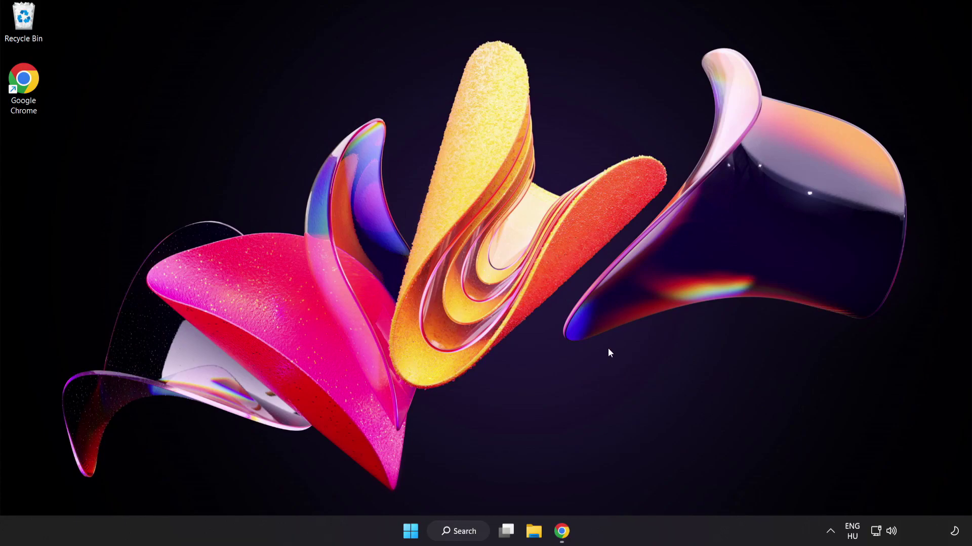
- Open Task Manager from the Start right-click menu and end the Google Chrome process
right_click(408, 536)
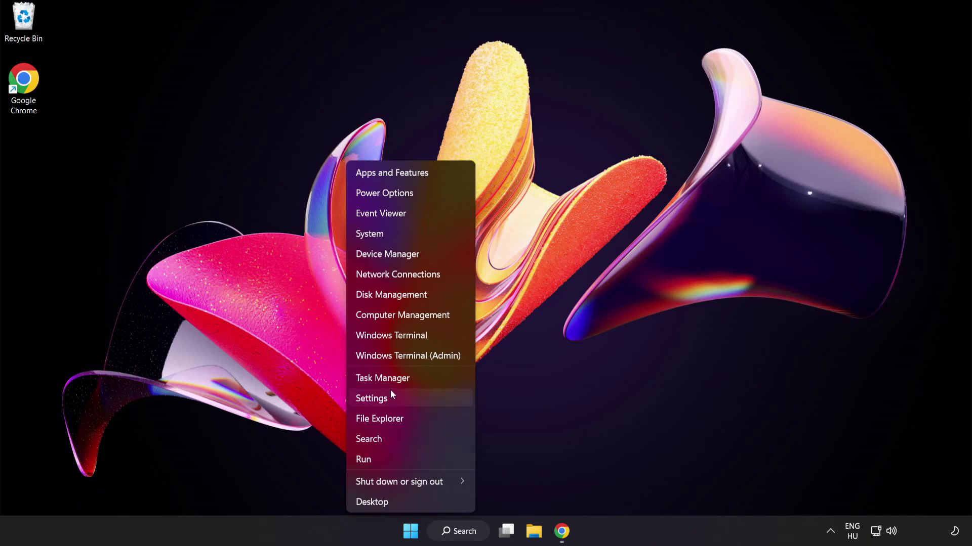
click(418, 380)
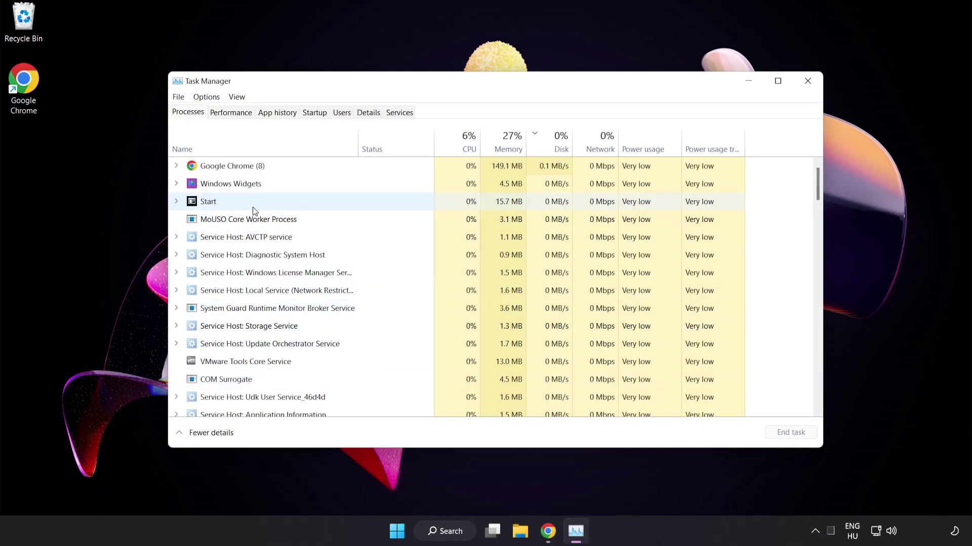
click(248, 167)
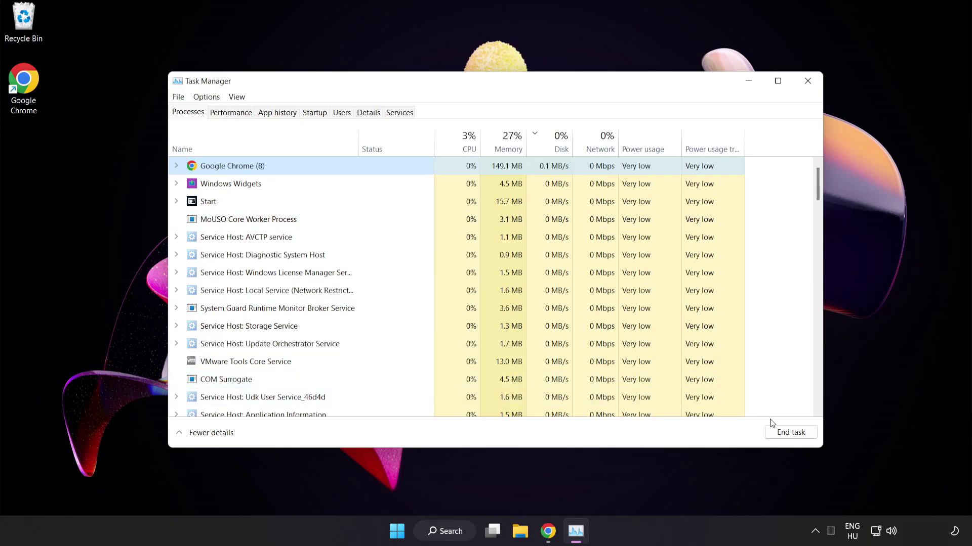
click(786, 433)
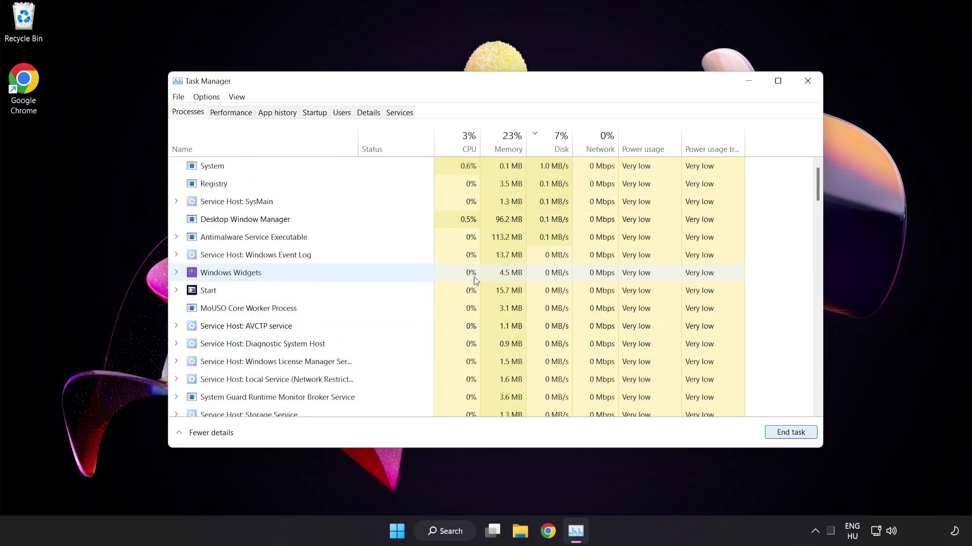
mouse_move(816, 185)
mouse_down()
mouse_move(816, 340)
mouse_move(808, 152)
mouse_up()
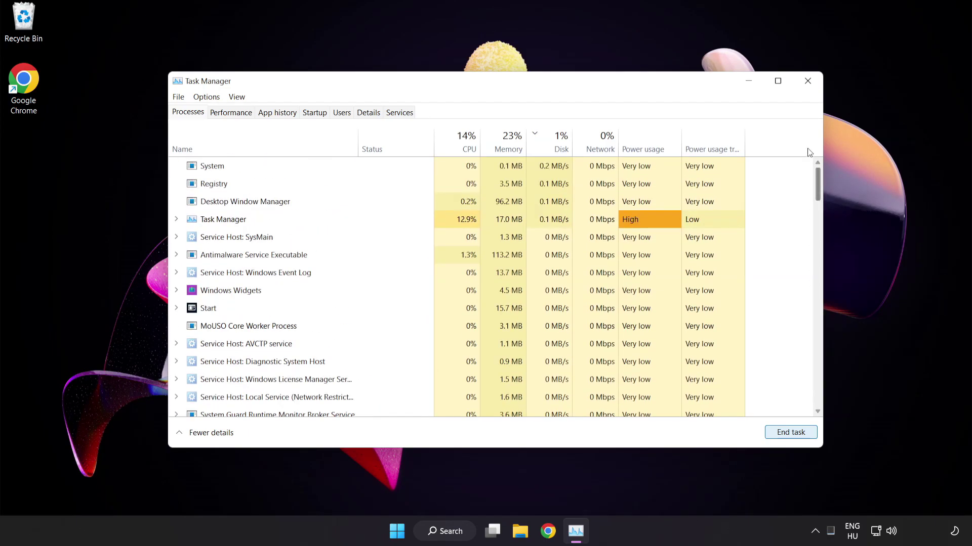
- Disable Cortana, Phone Link and Terminal as startup apps, then close Task Manager
click(317, 113)
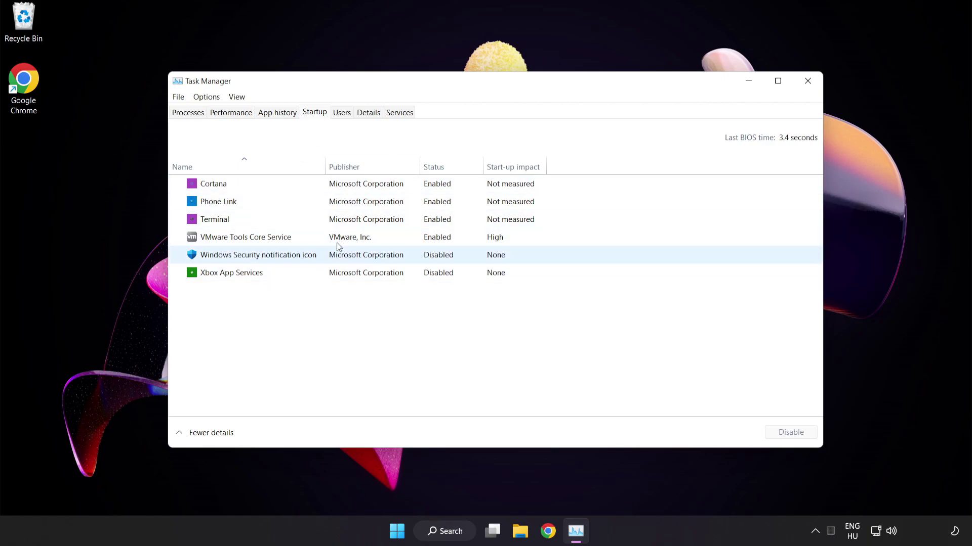
click(343, 191)
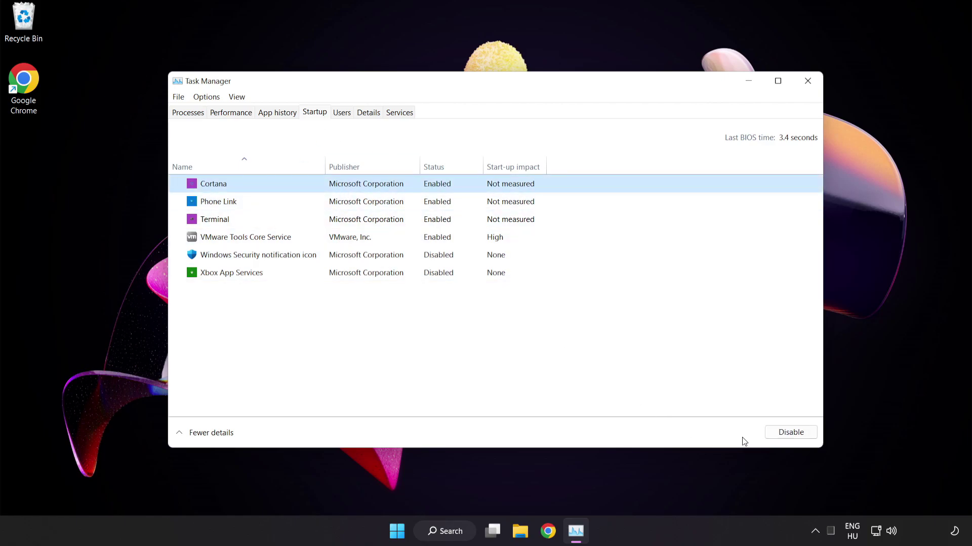
click(796, 435)
click(282, 202)
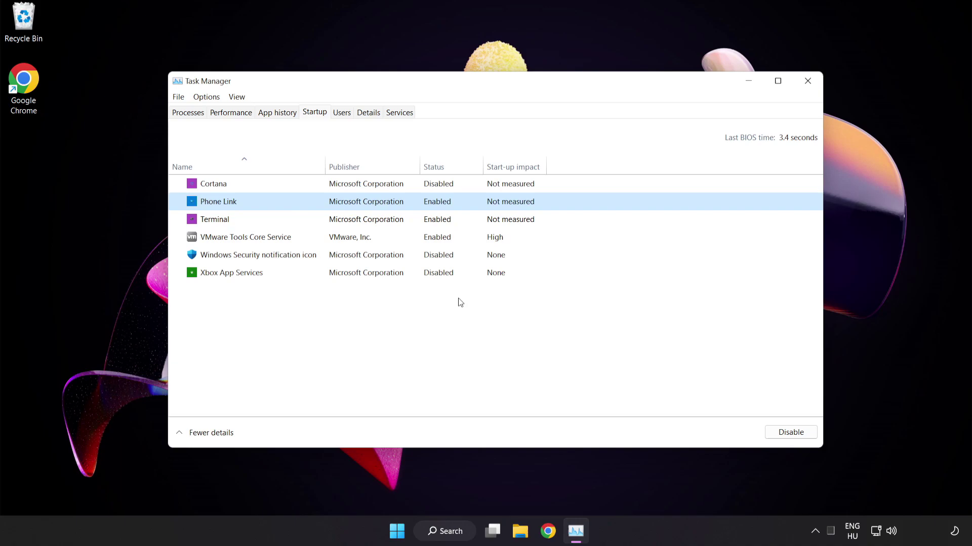
click(781, 436)
click(388, 223)
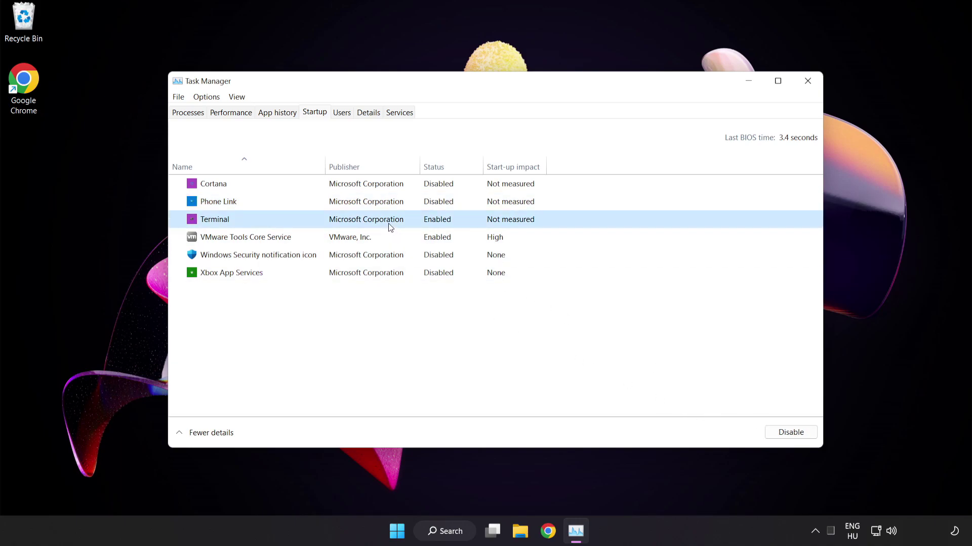
click(789, 431)
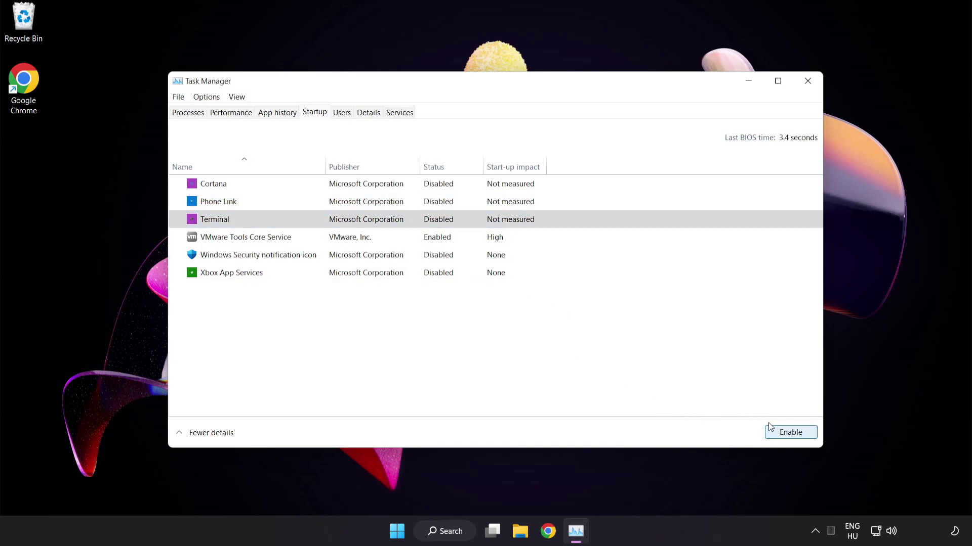
click(808, 81)
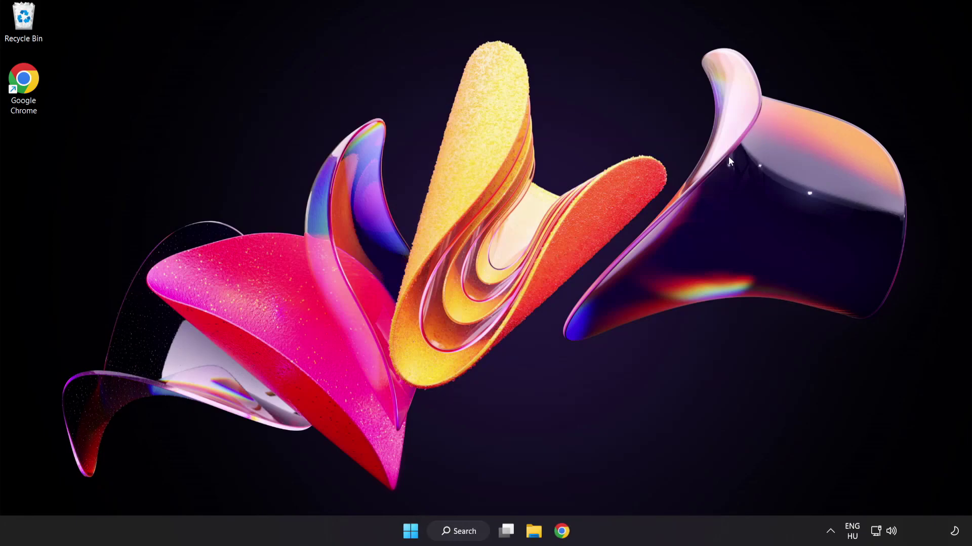
- Run a Windows Update check from the 'update' search, confirm it's up to date, and close Settings
click(461, 536)
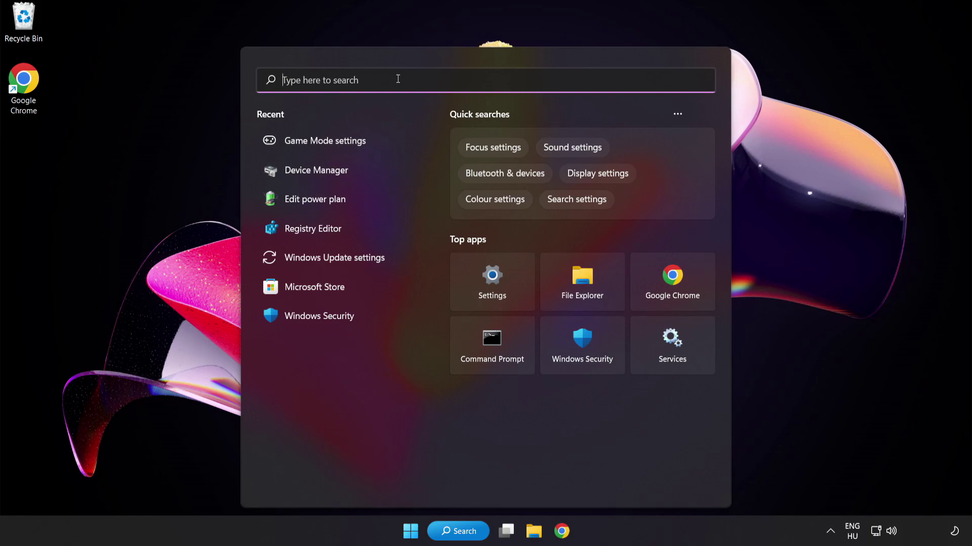
text(update)
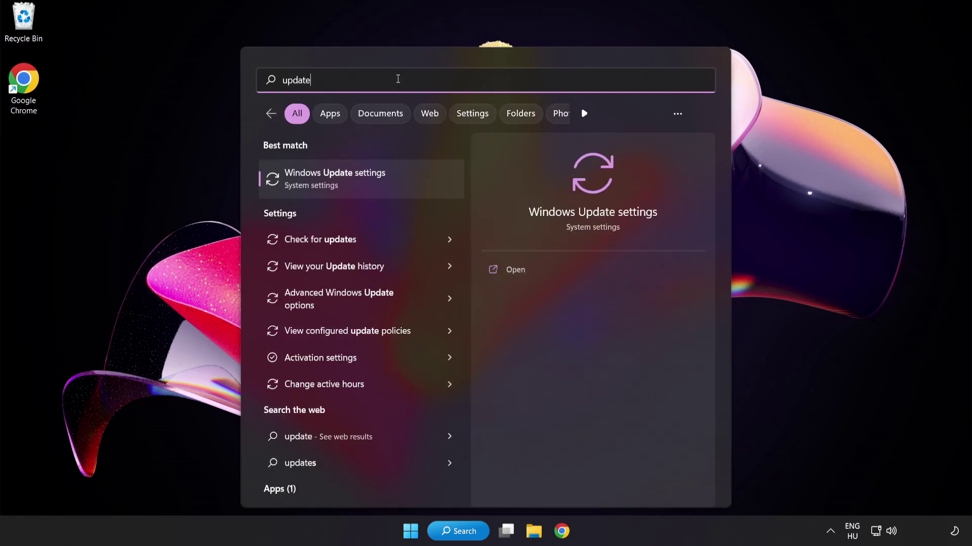
click(399, 178)
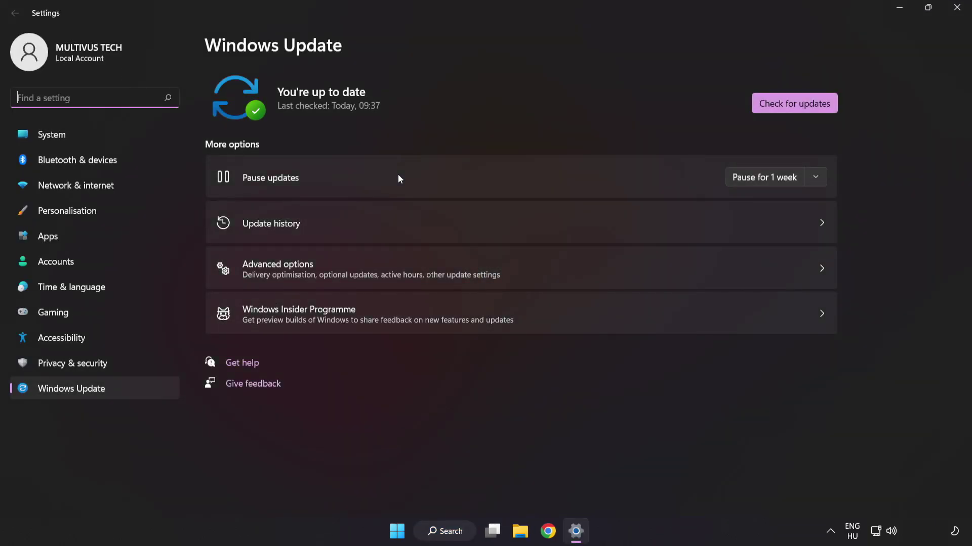
click(784, 109)
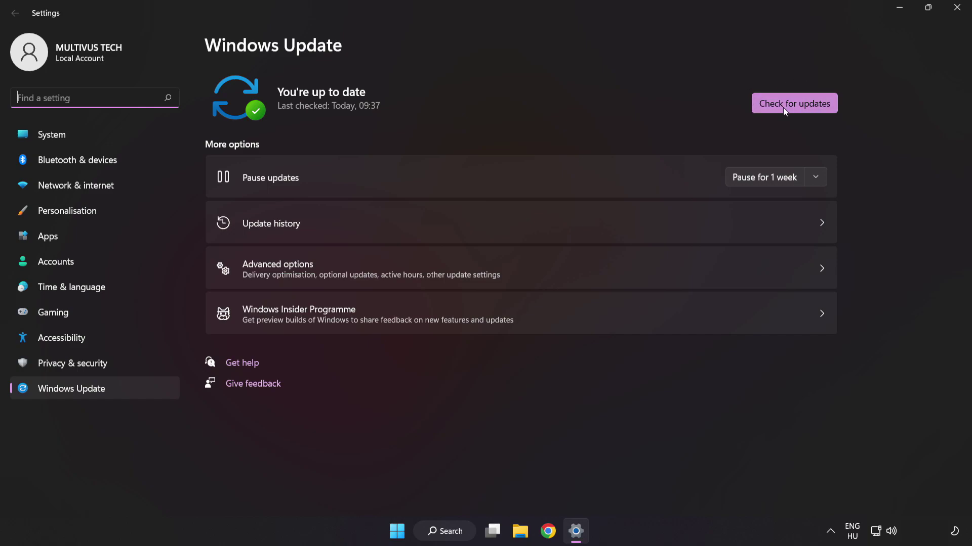
click(794, 108)
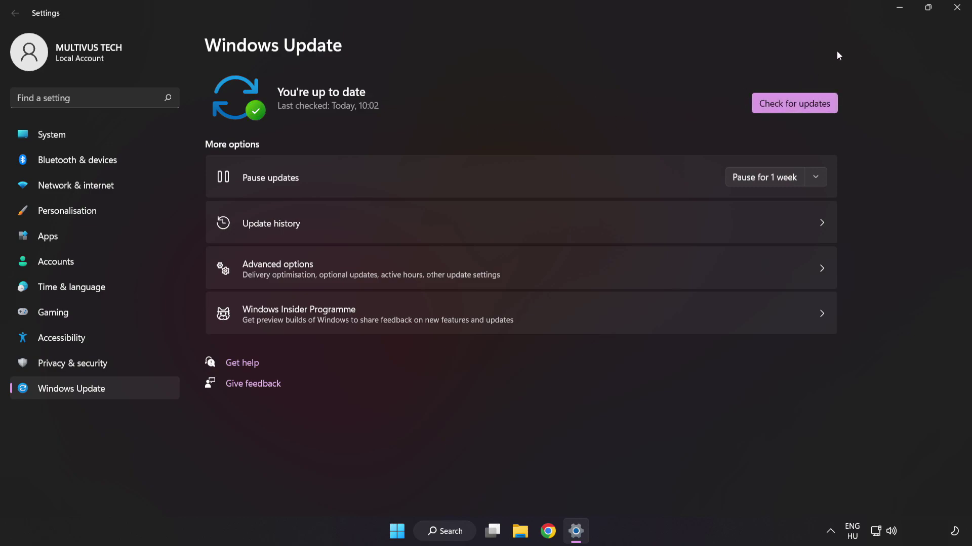
click(957, 8)
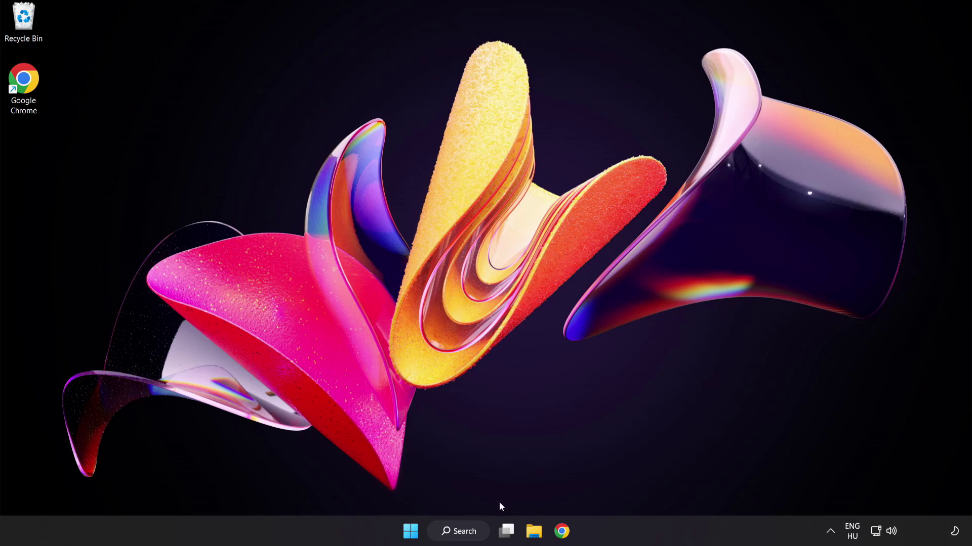
- Launch Registry Editor and navigate to HKEY_CURRENT_USER\System\GameConfigStore
click(468, 535)
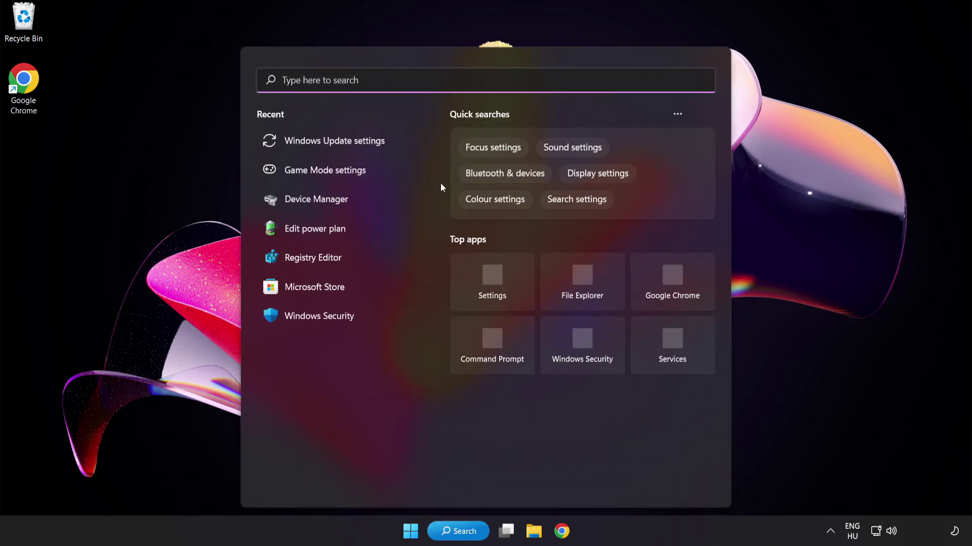
text(rege)
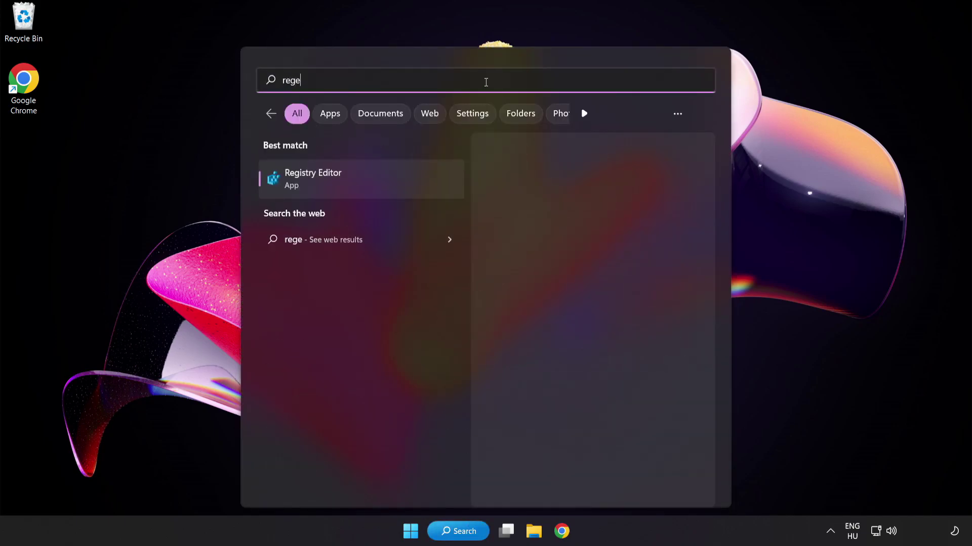
text(dit)
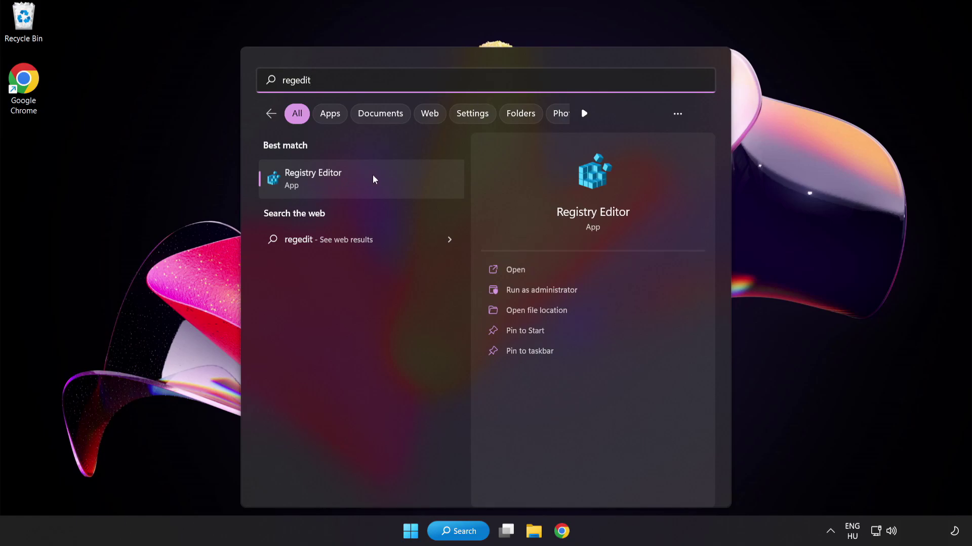
click(373, 174)
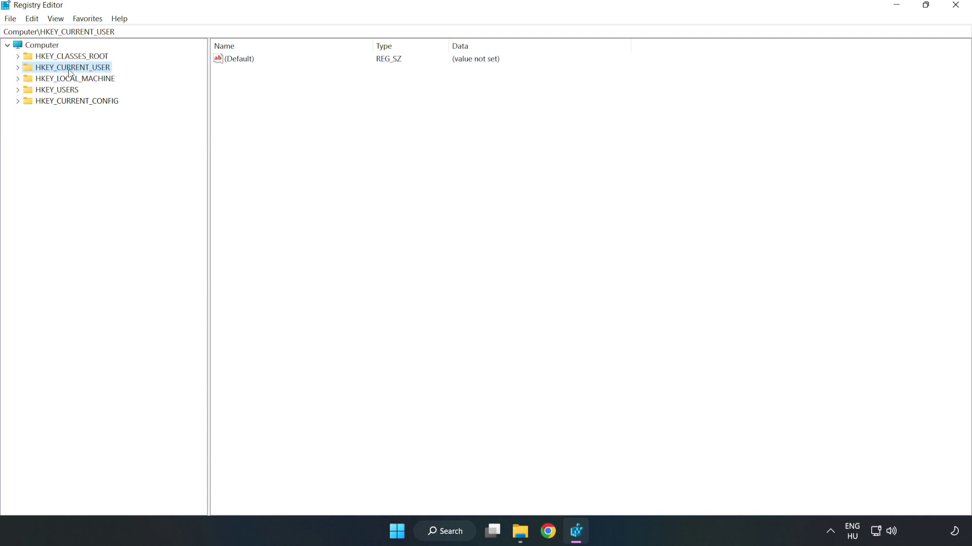
click(19, 67)
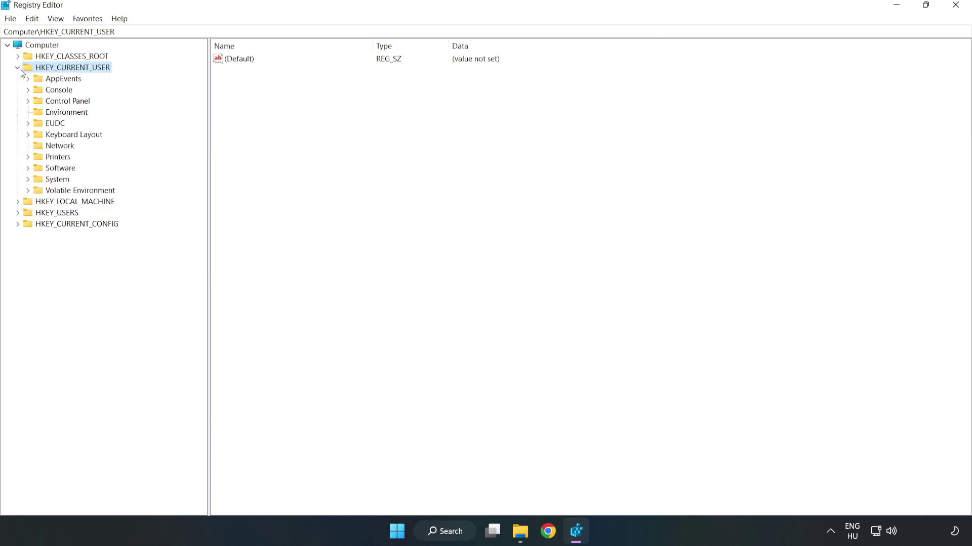
click(28, 180)
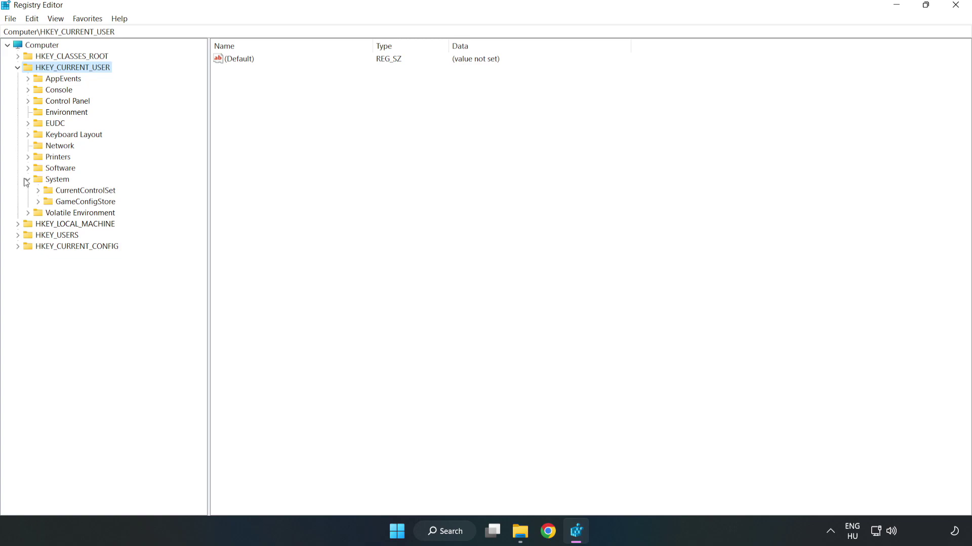
click(82, 206)
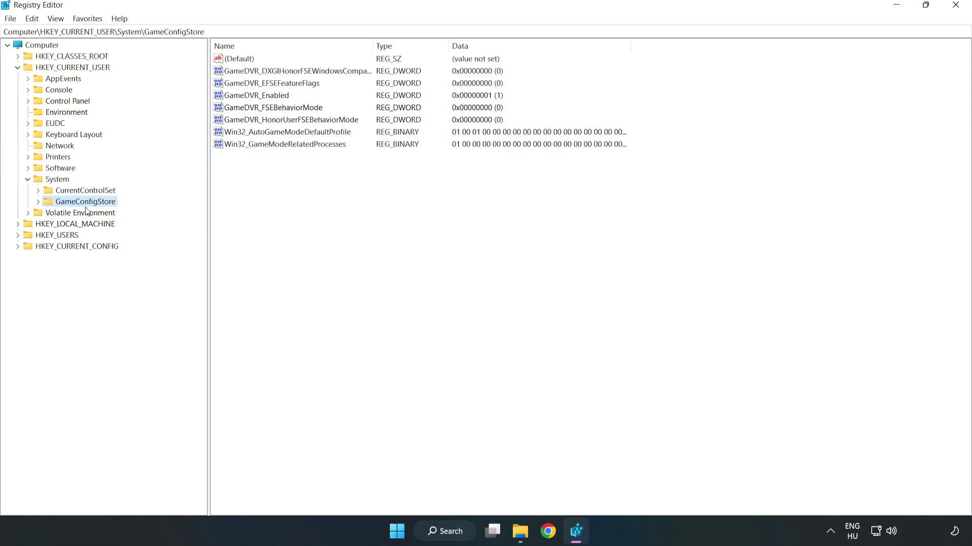
- Change the GameDVR_Enabled value data from 1 to 0
click(238, 98)
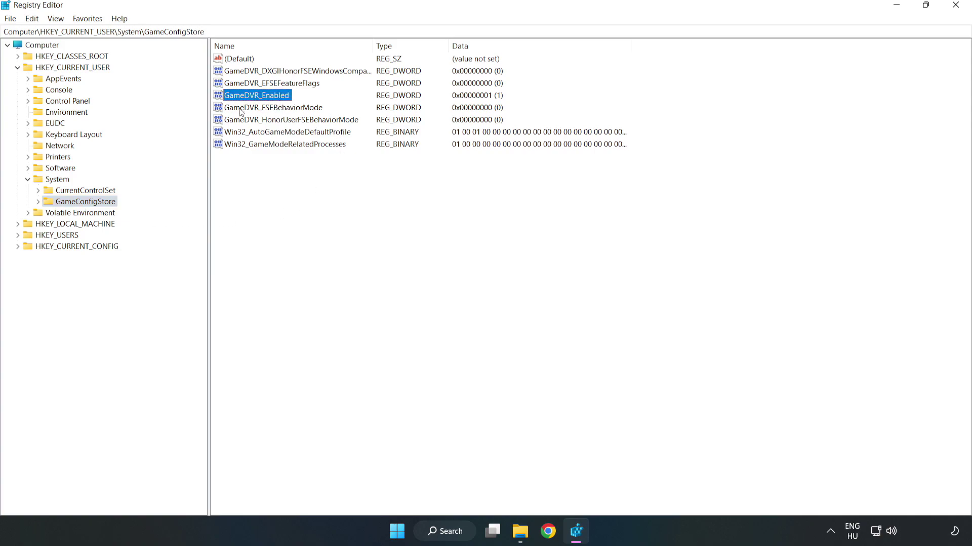
right_click(265, 100)
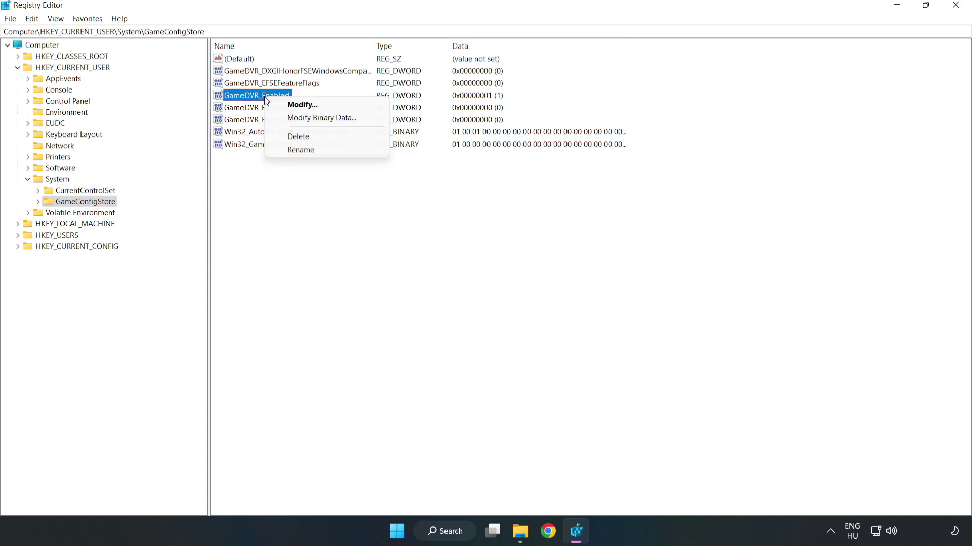
click(310, 105)
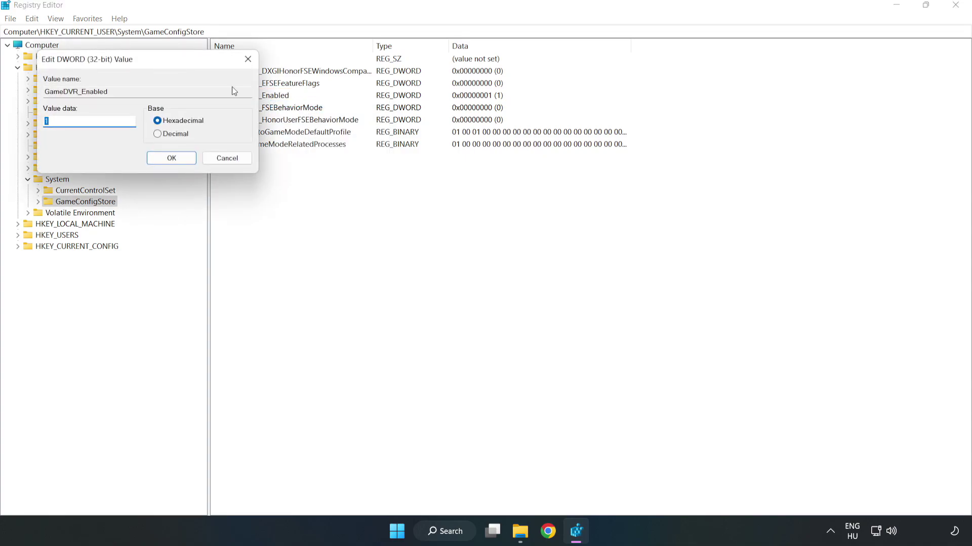
drag(193, 69, 542, 206)
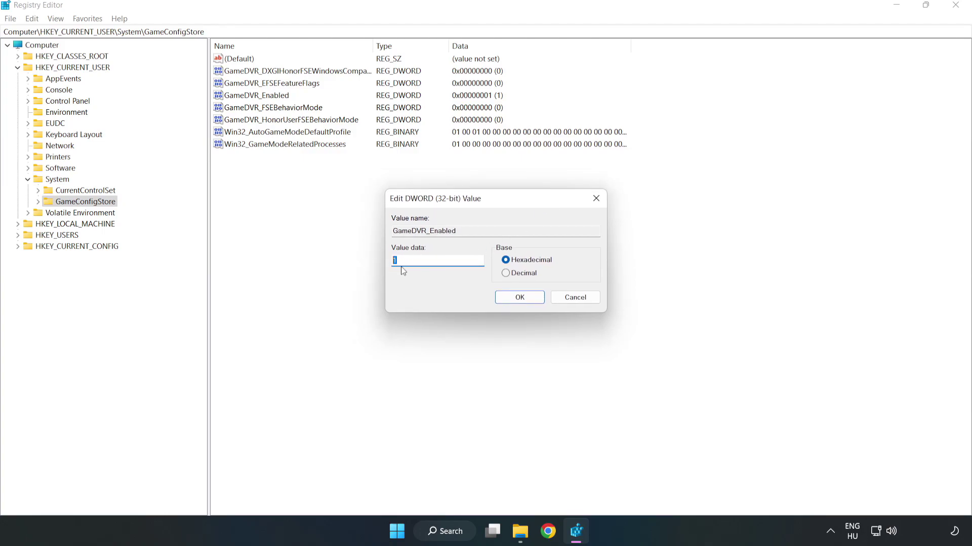
text(0)
click(519, 298)
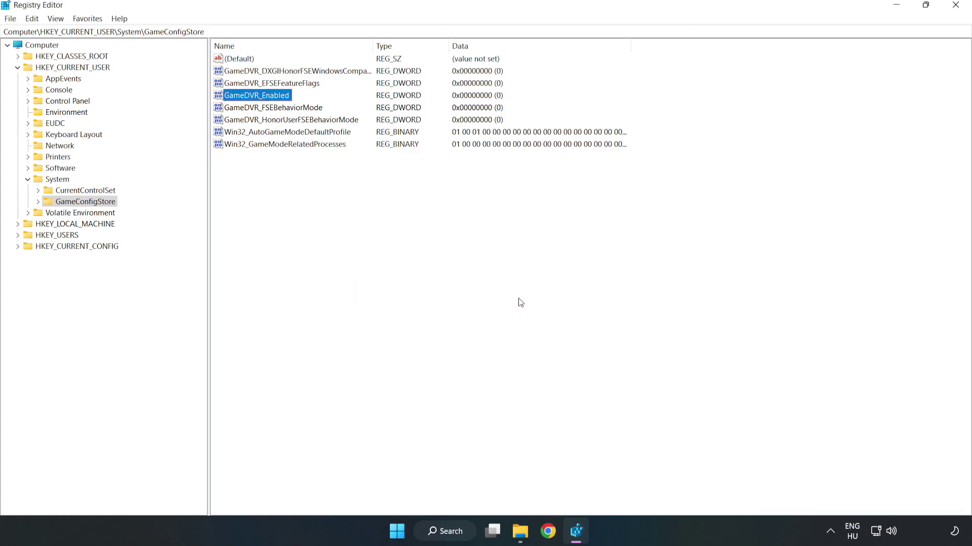
- Navigate HKLM\SOFTWARE\Microsoft\PolicyManager\default\ApplicationManagement and select the AllowGameDVR key
click(18, 68)
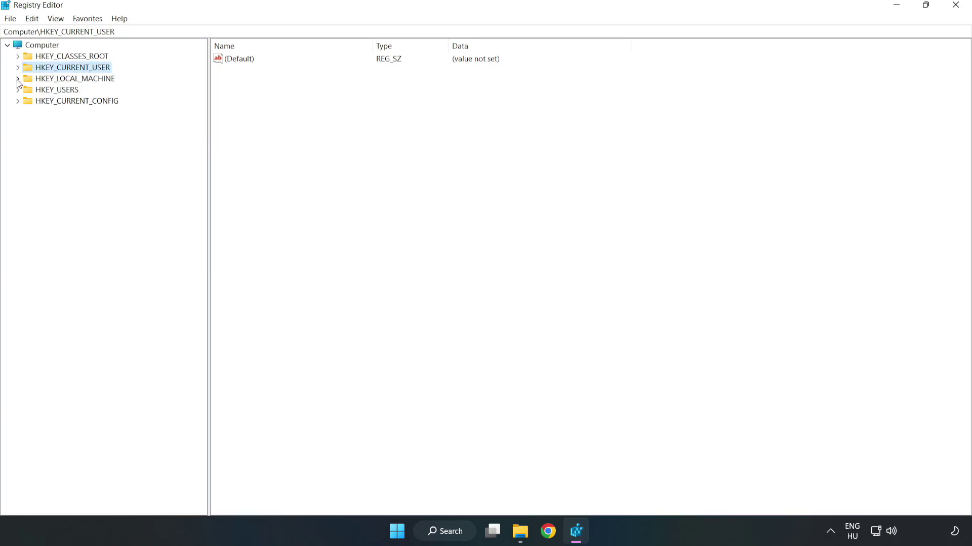
double_click(24, 81)
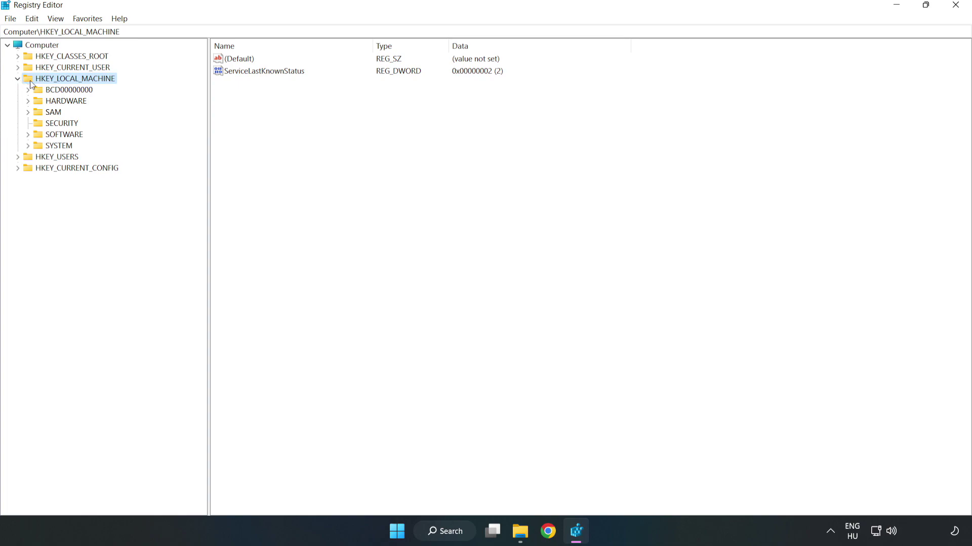
click(30, 135)
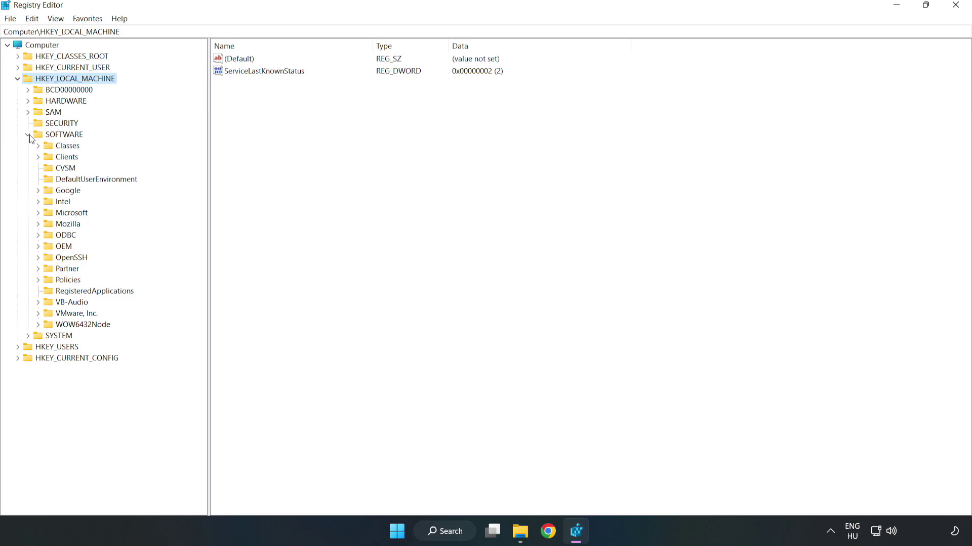
click(39, 215)
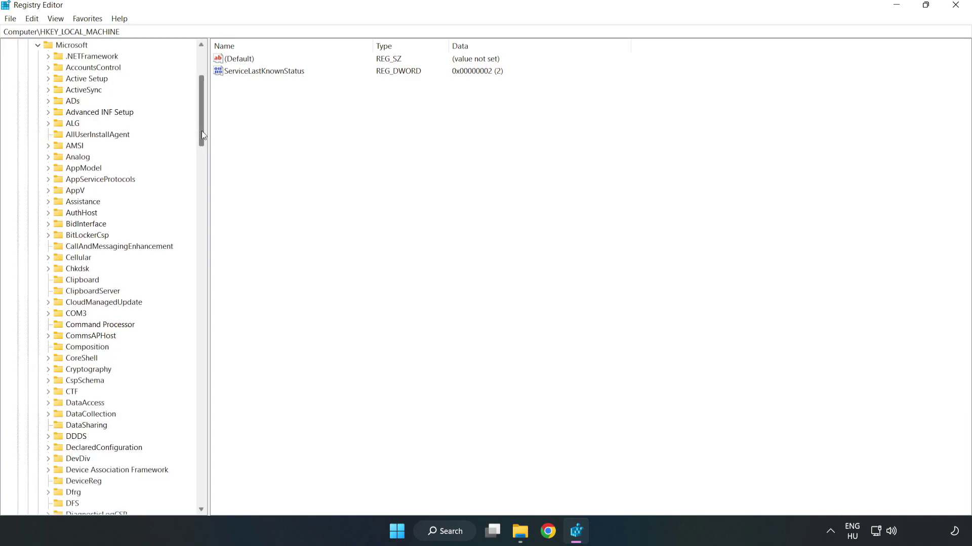
drag(201, 130, 220, 360)
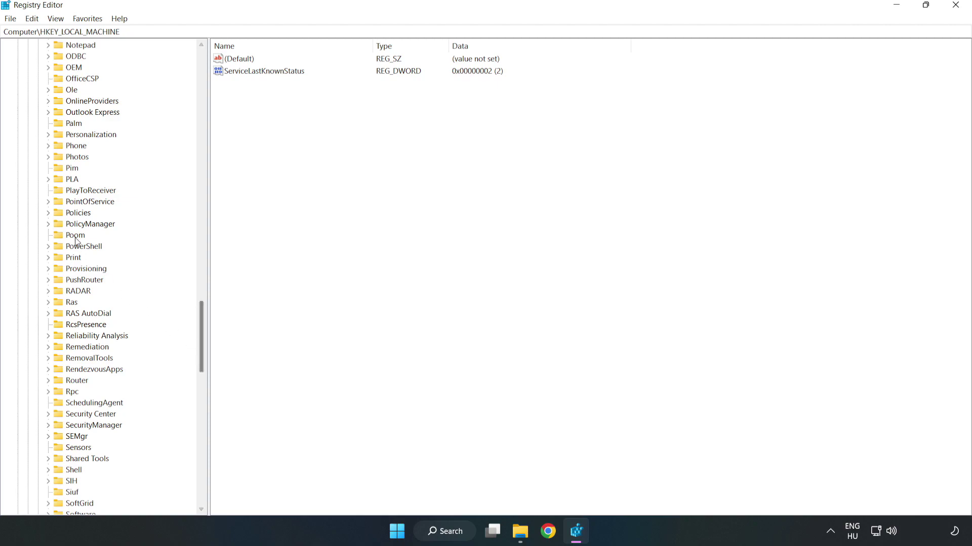
click(48, 224)
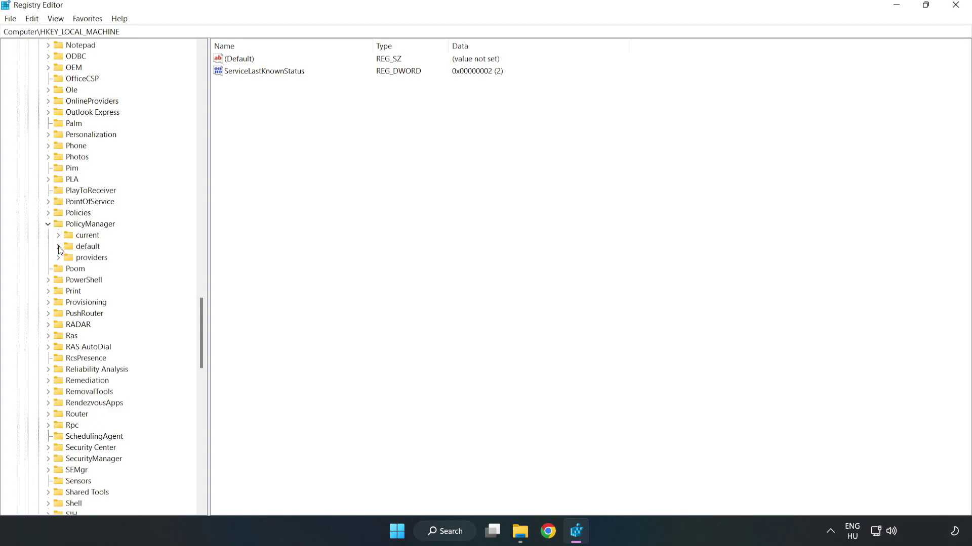
click(59, 247)
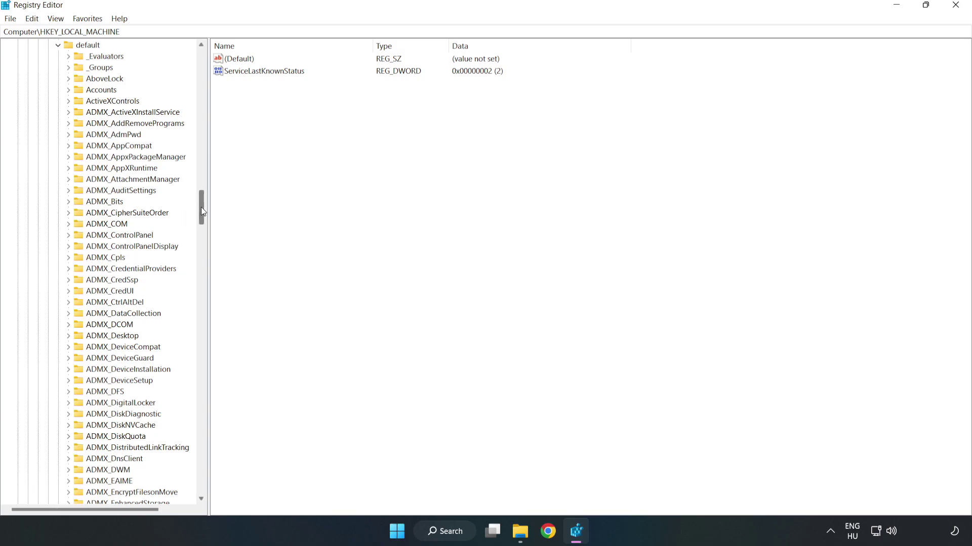
drag(201, 207, 196, 320)
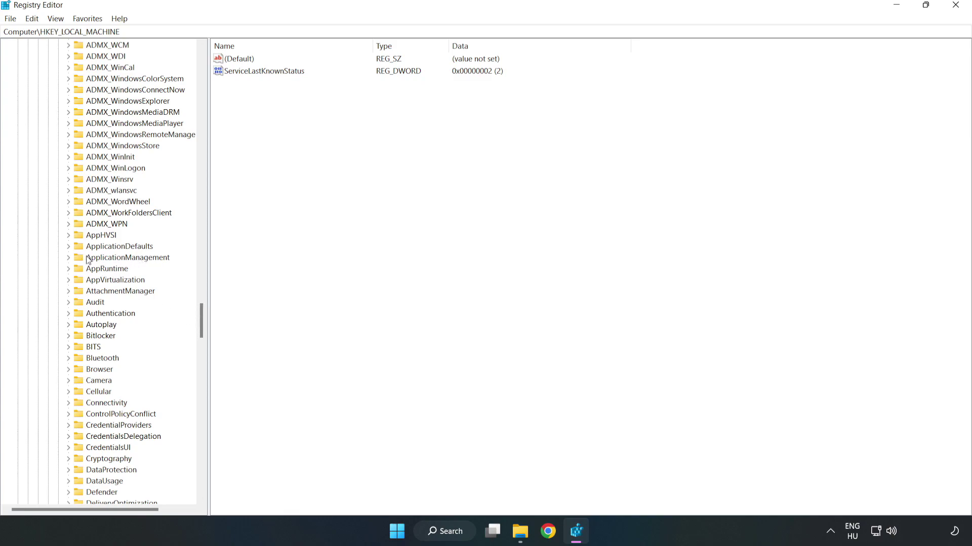
click(71, 256)
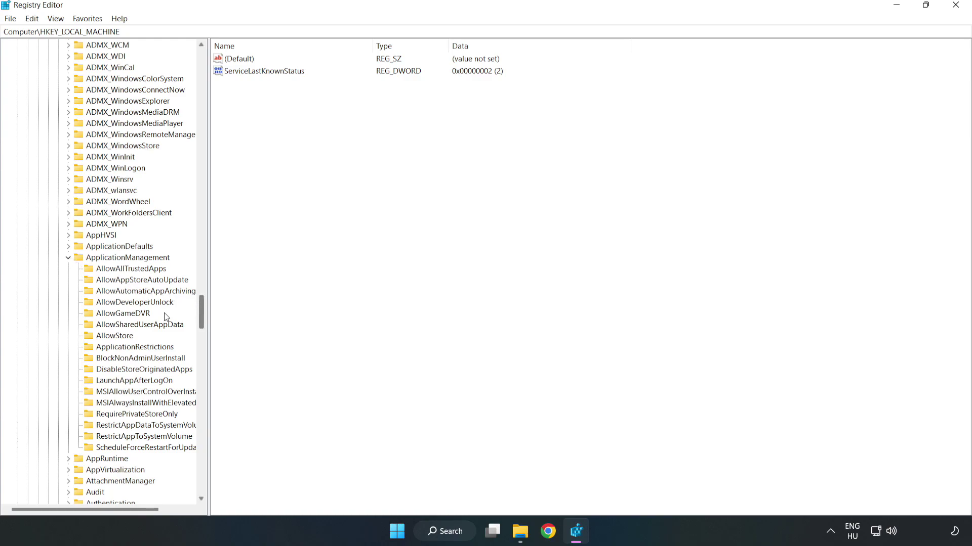
click(113, 315)
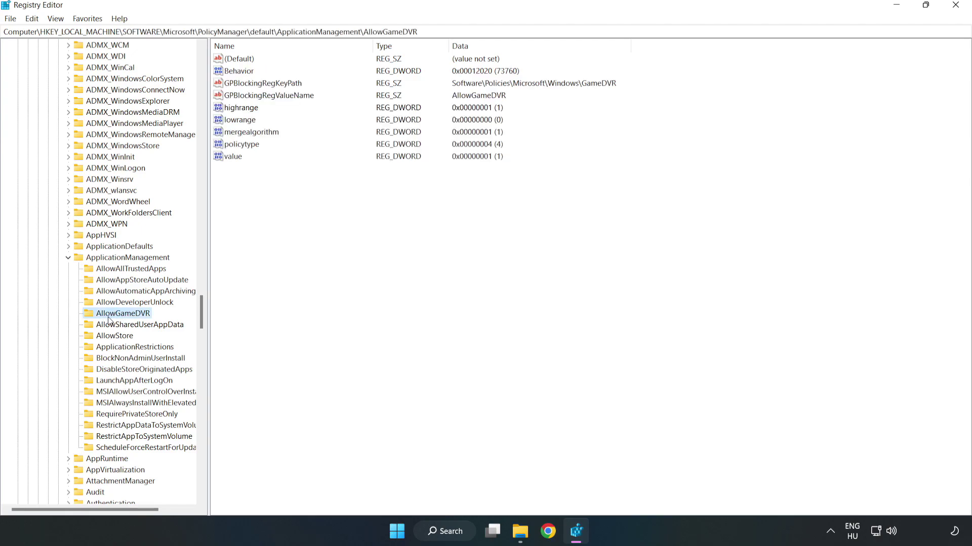
- Change the AllowGameDVR 'value' DWORD data from 1 to 0
click(228, 158)
right_click(238, 161)
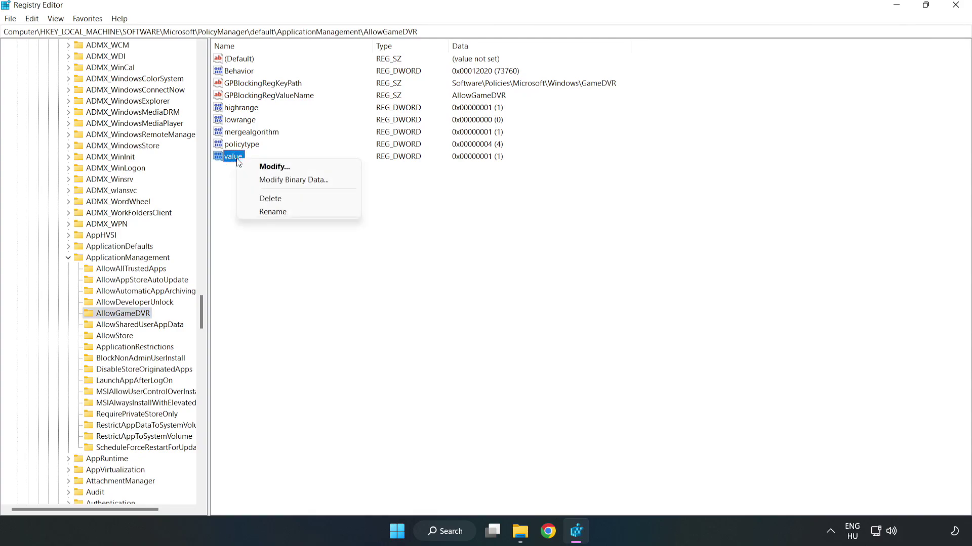
click(278, 168)
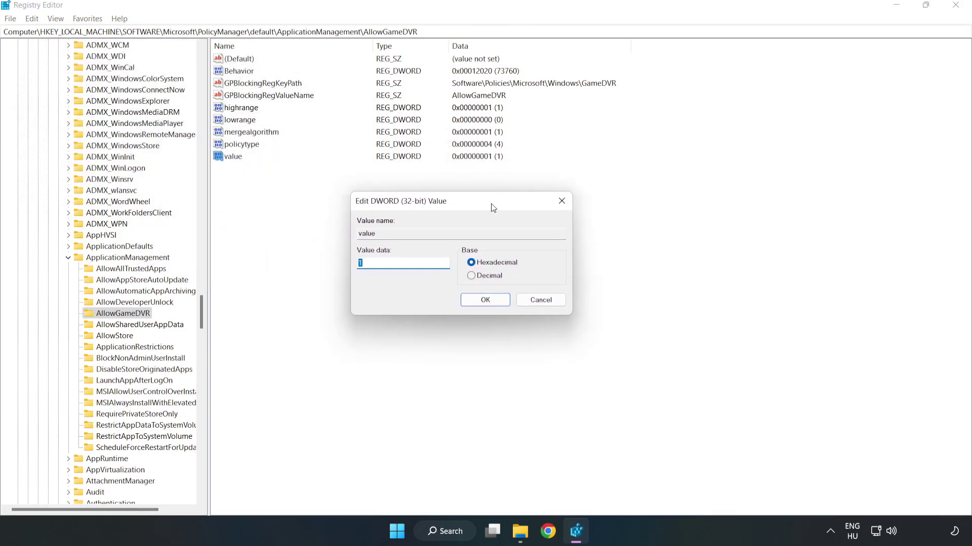
drag(492, 208, 493, 201)
click(389, 261)
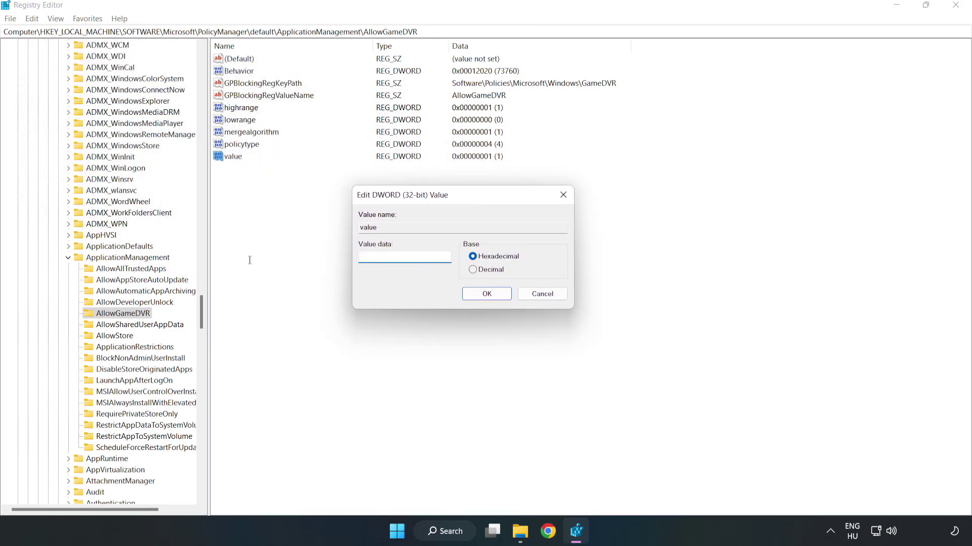
text(0)
click(489, 294)
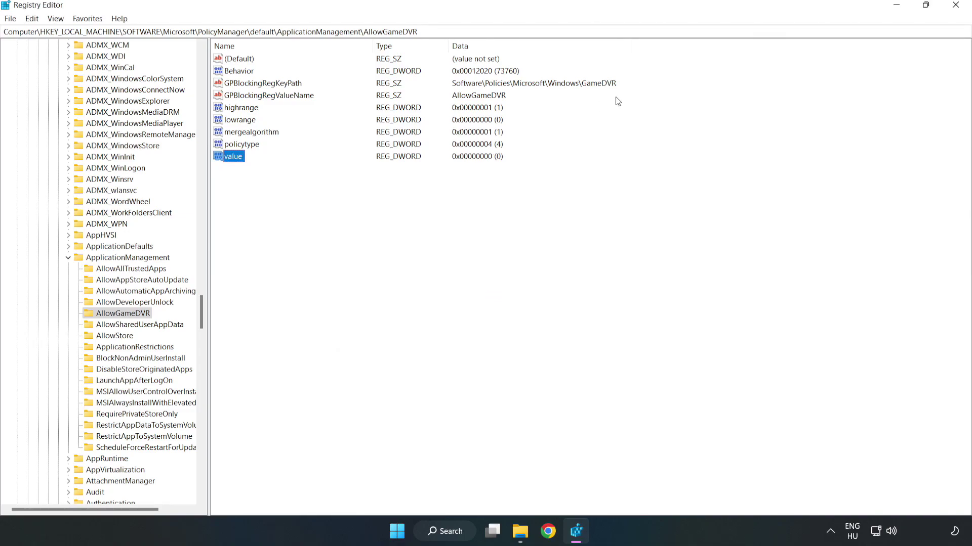
- Close Registry Editor and download dxwebsetup.exe from the DirectX End-User Runtime page in Chrome
click(955, 9)
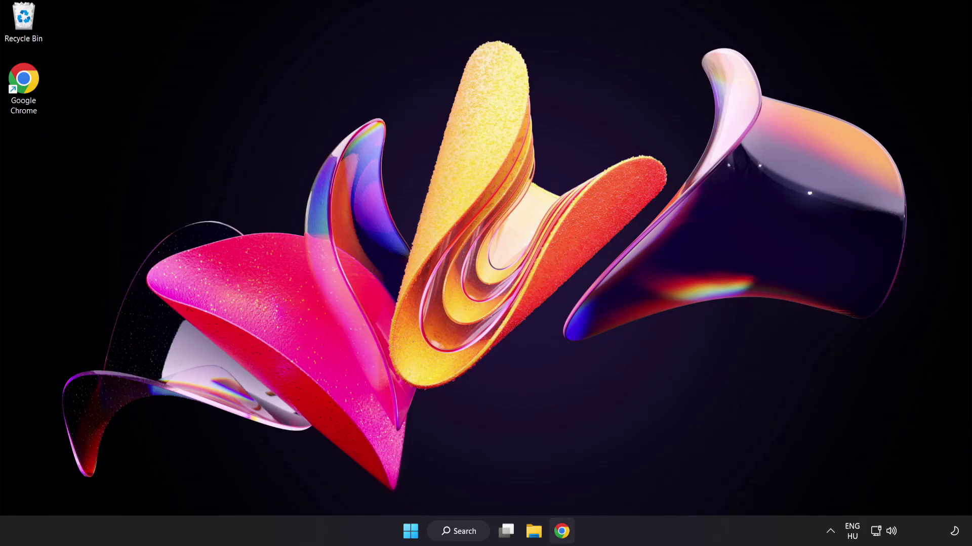
click(561, 537)
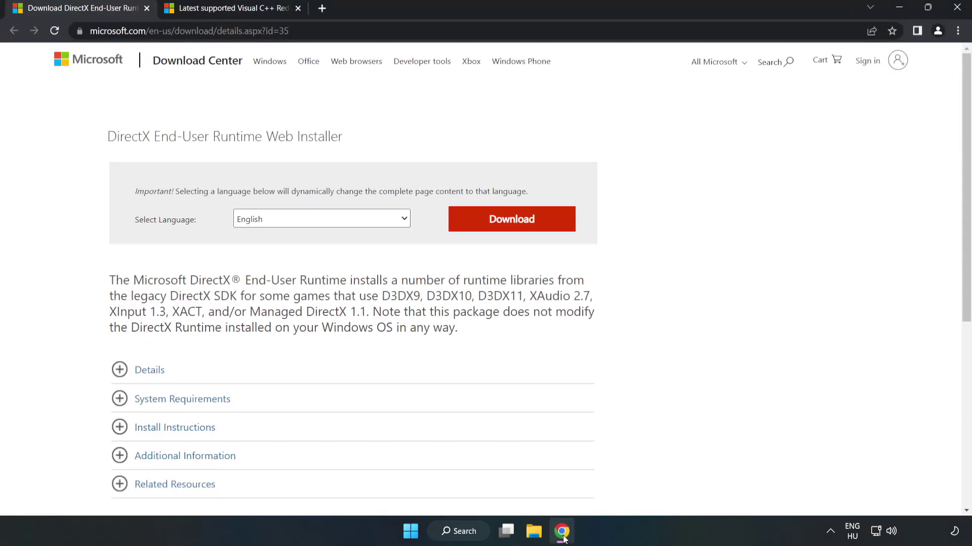
click(286, 31)
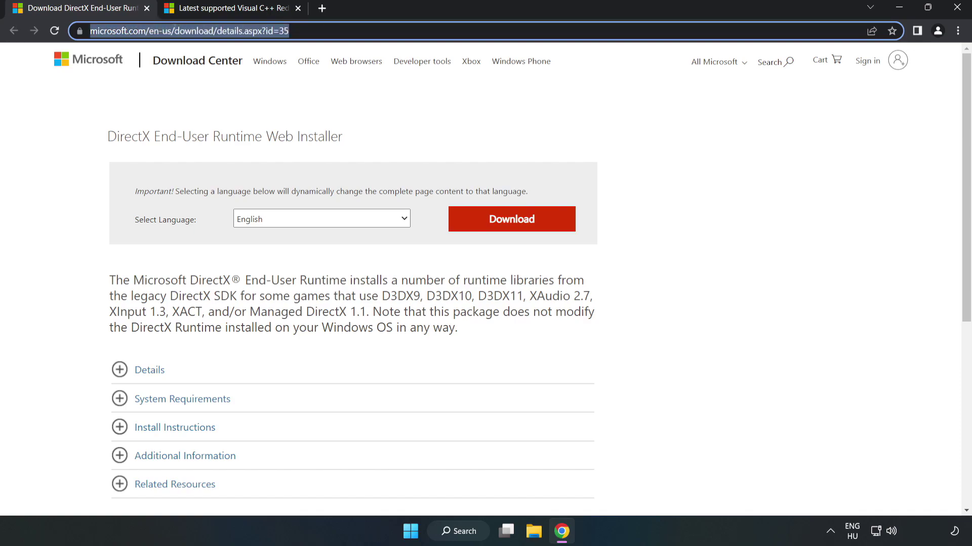
click(395, 120)
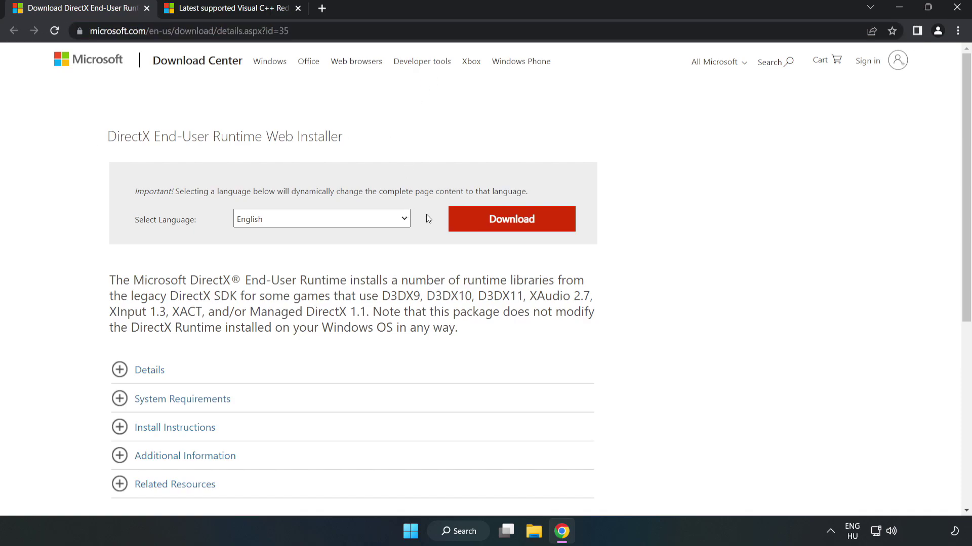
click(518, 230)
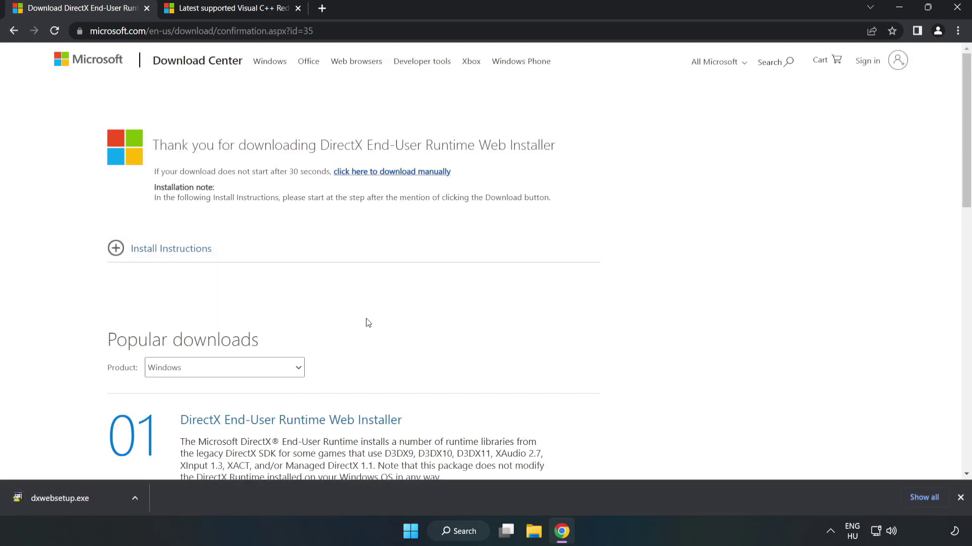
- Run dxwebsetup.exe, accept the licence, decline the Bing Bar and install DirectX
click(98, 501)
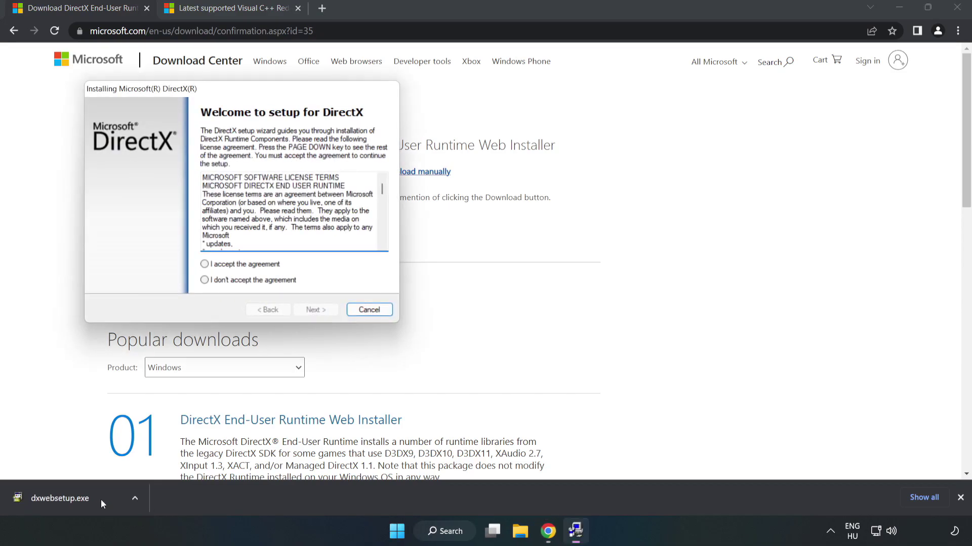
drag(152, 88, 395, 135)
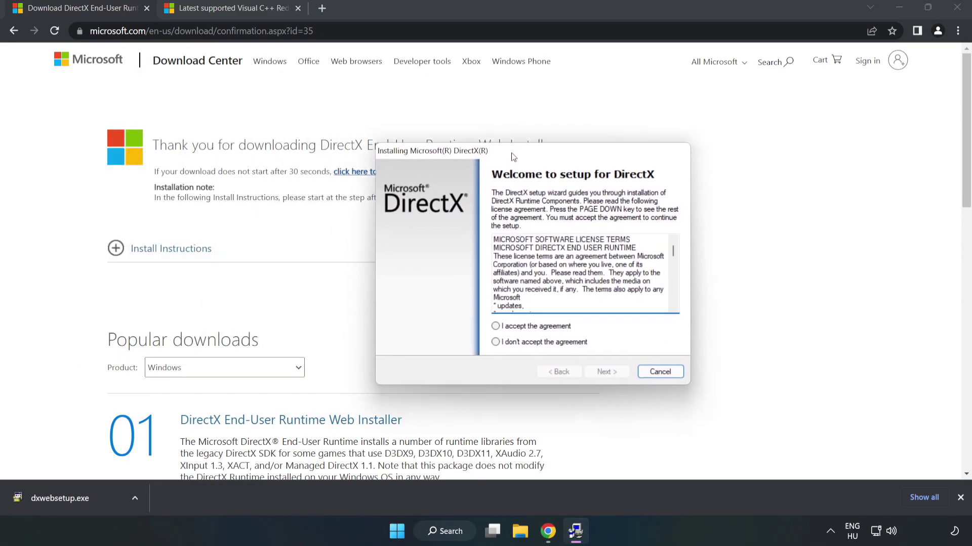
drag(625, 238, 626, 283)
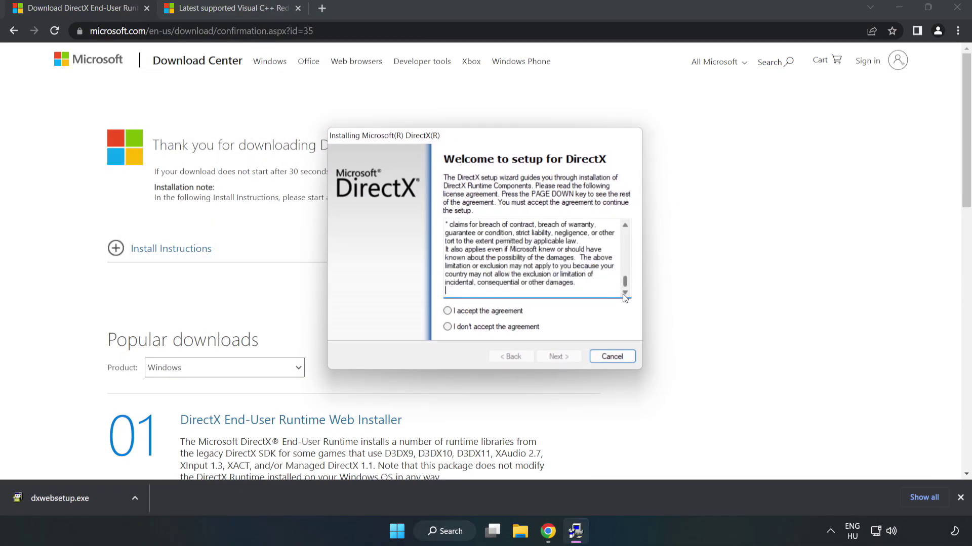
click(448, 311)
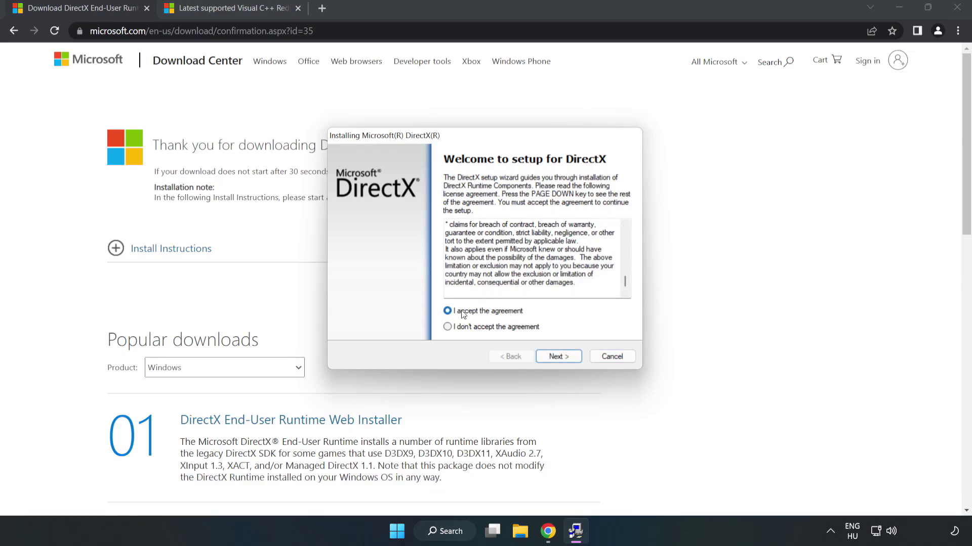
click(562, 357)
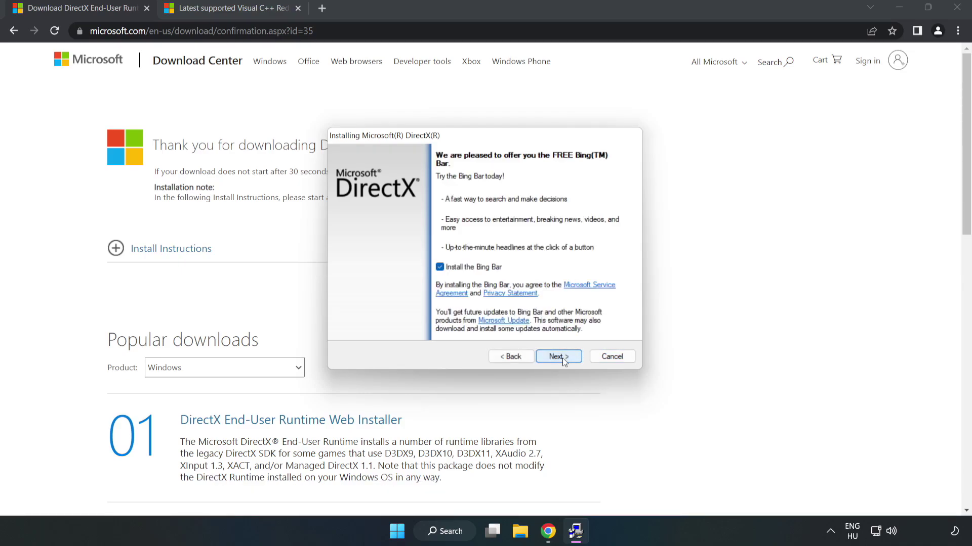
click(440, 267)
click(560, 356)
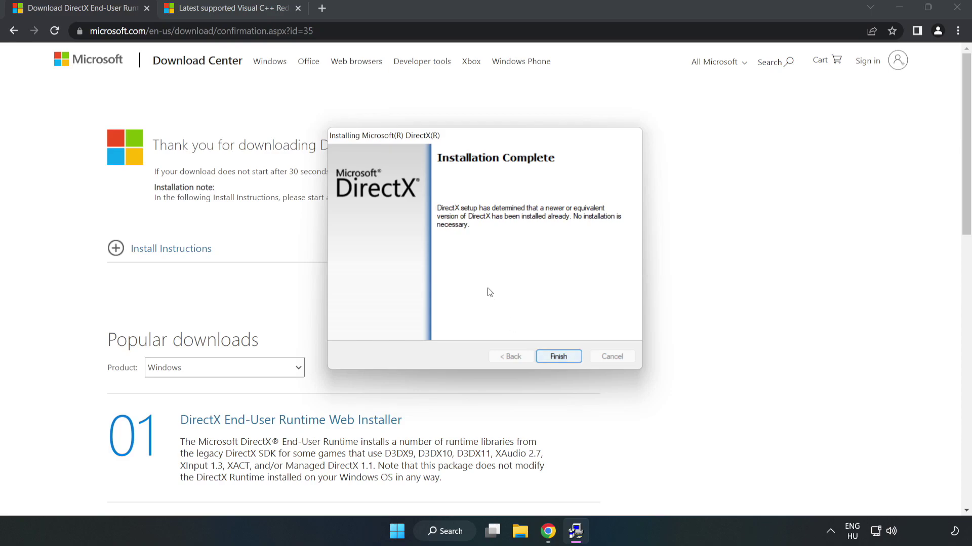
- Finish DirectX Setup, close its download page, and reach the Visual C++ Redistributable page
click(559, 357)
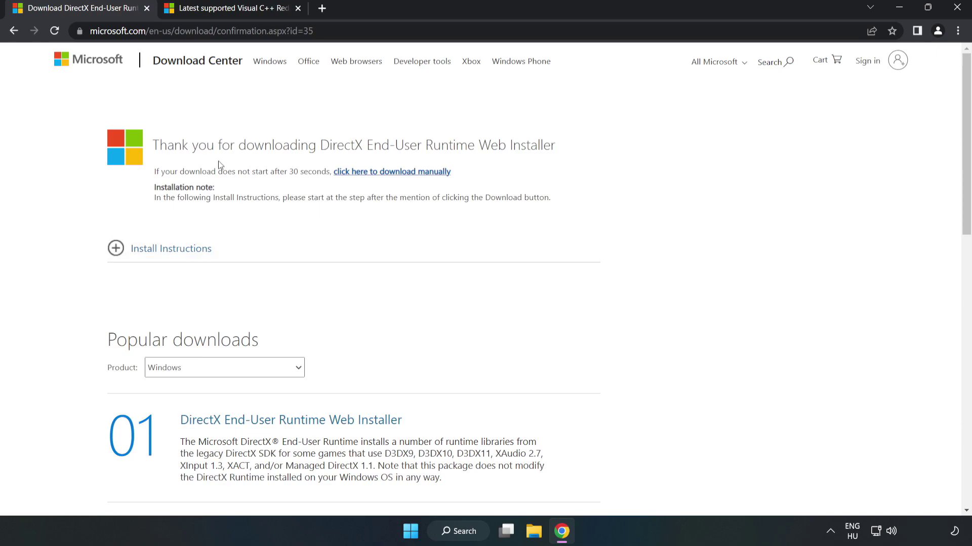
click(146, 9)
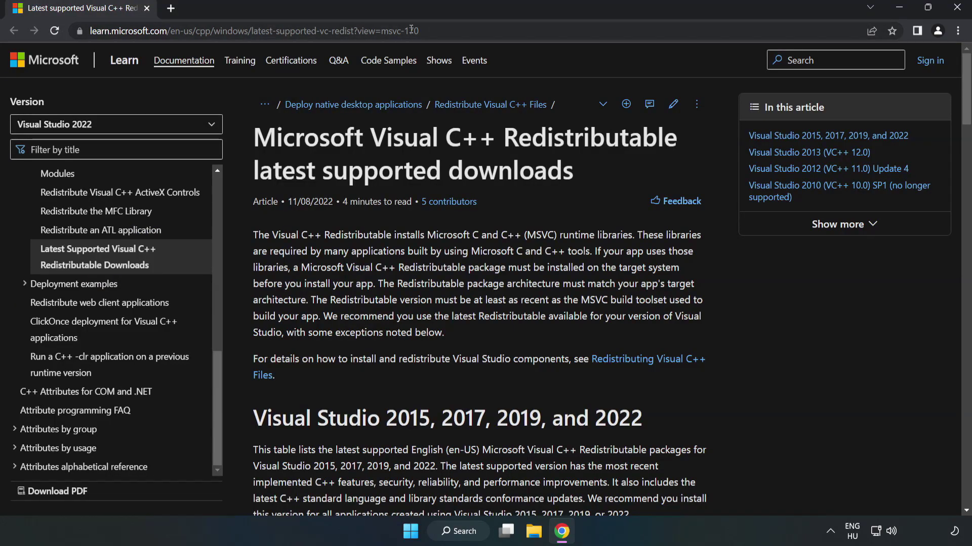
click(440, 31)
click(506, 31)
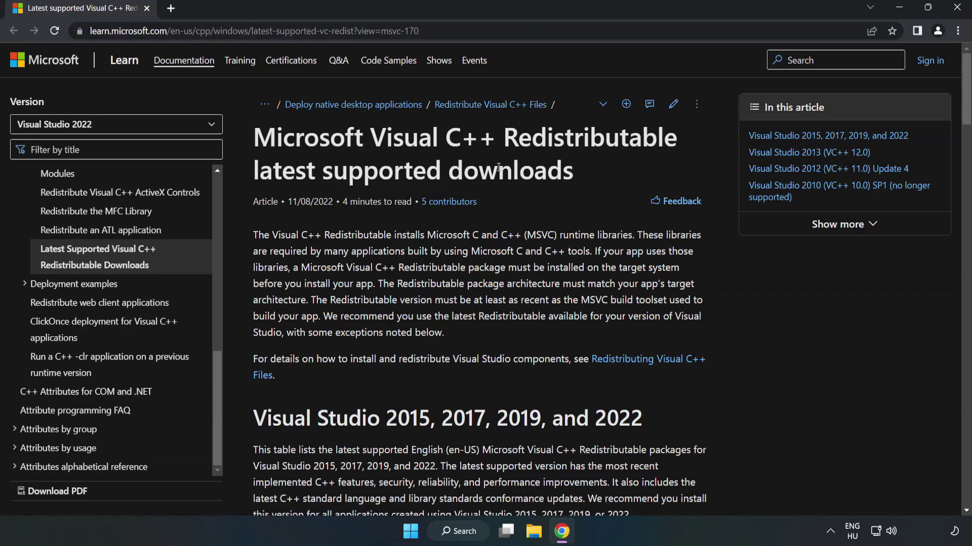
click(582, 56)
drag(966, 111, 966, 162)
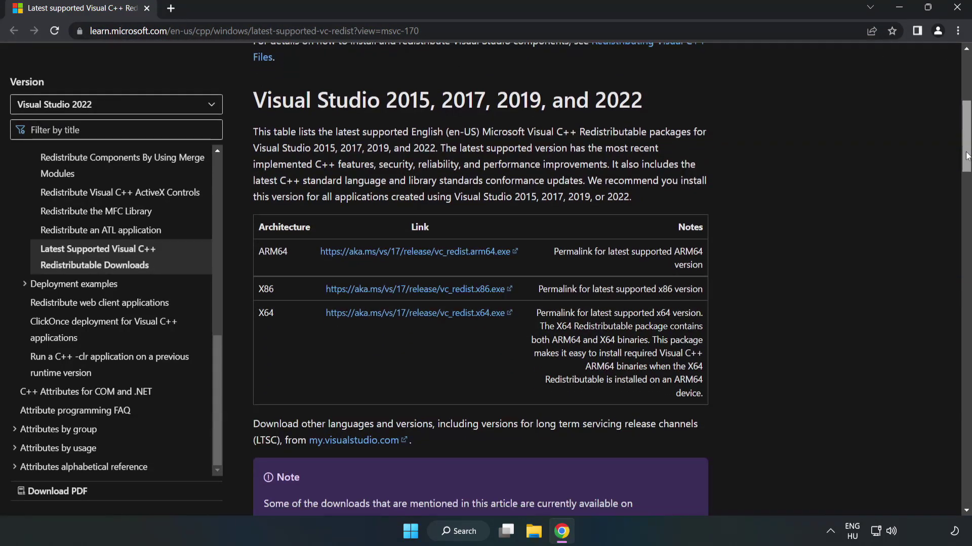
- Download the ARM64 and x86 vc_redist installers, allowing the site multiple downloads
click(415, 253)
click(428, 289)
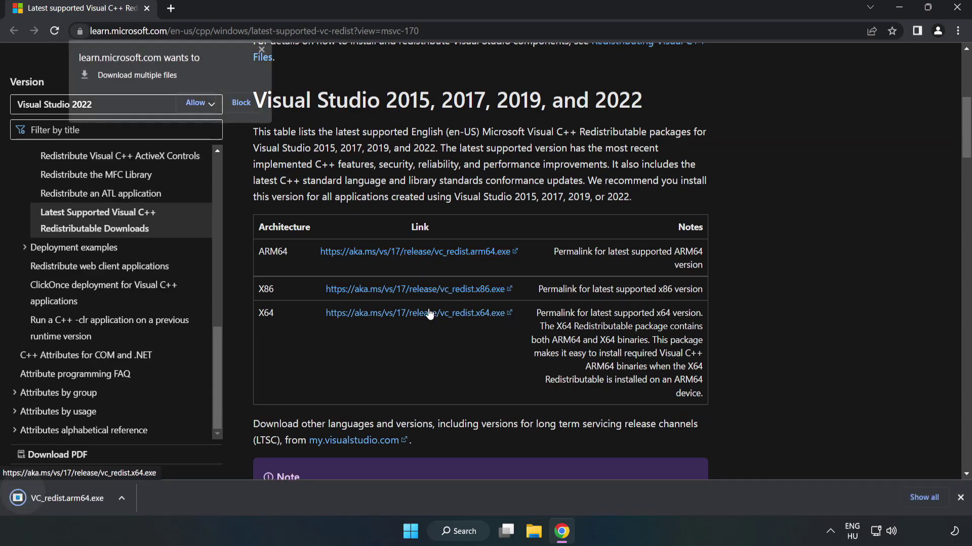
click(427, 314)
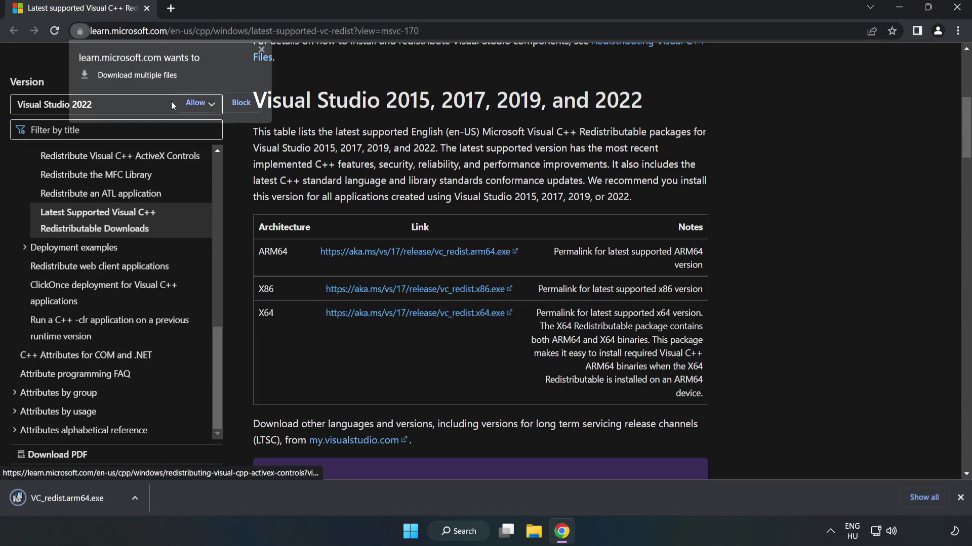
click(196, 102)
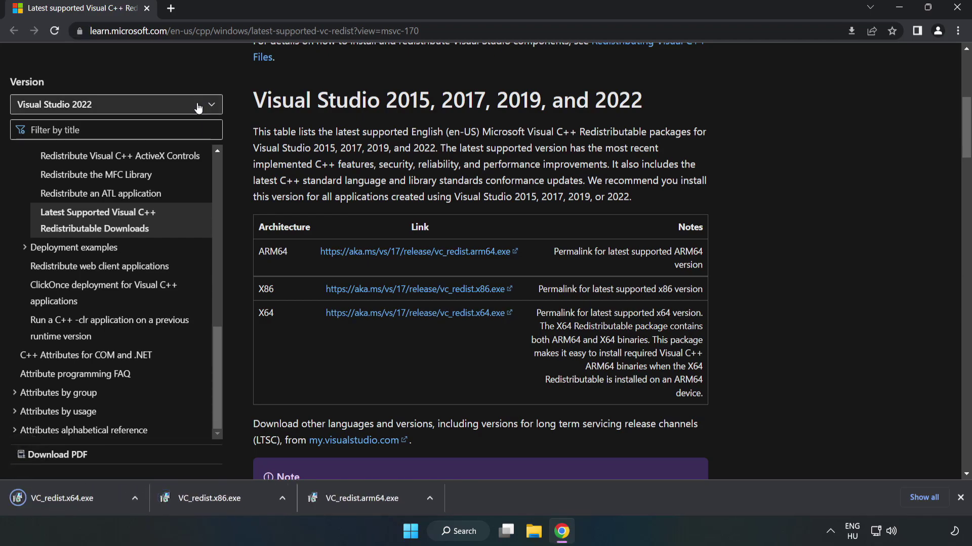
- Attempt the ARM64 redistributable install, dismiss its failure, then launch the x86 installer
click(372, 501)
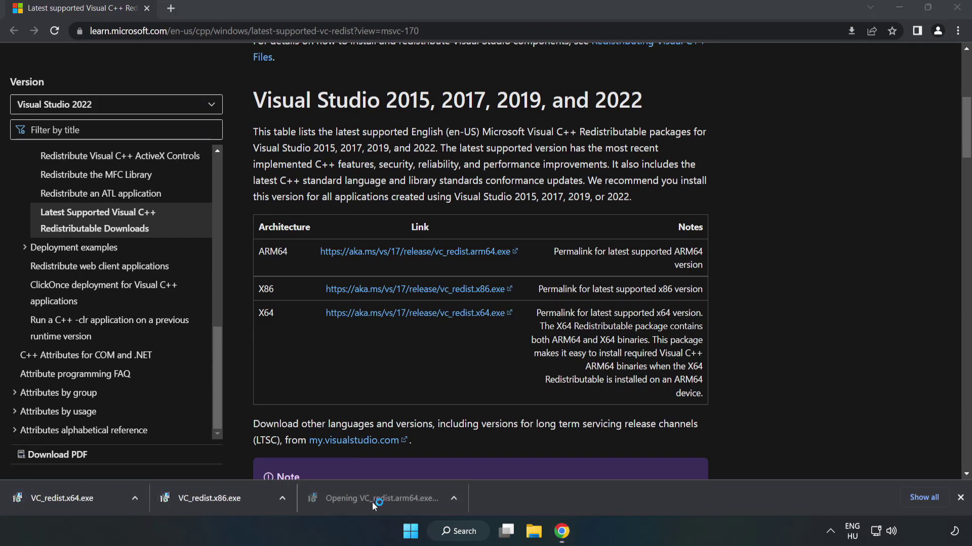
scroll(616, 241, down, 3)
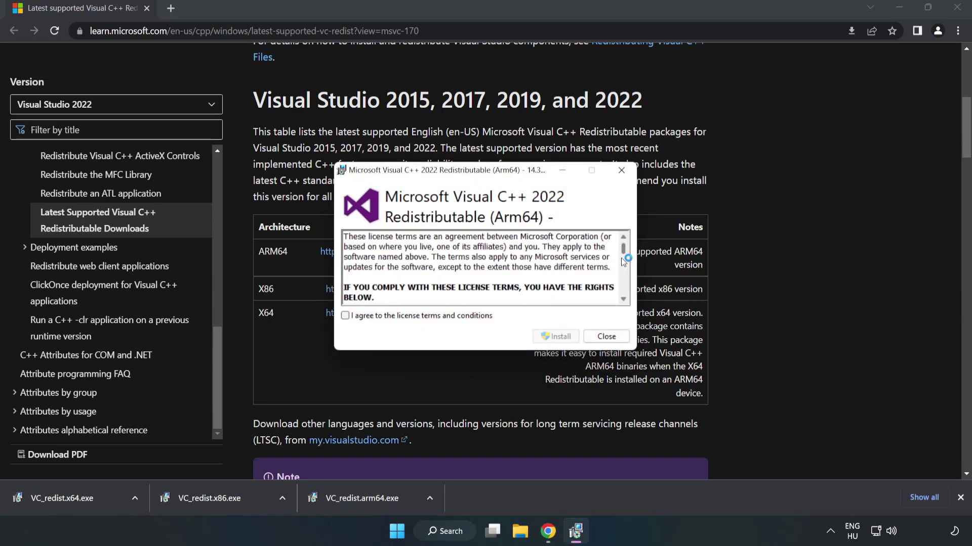
scroll(621, 257, down, 15)
click(353, 317)
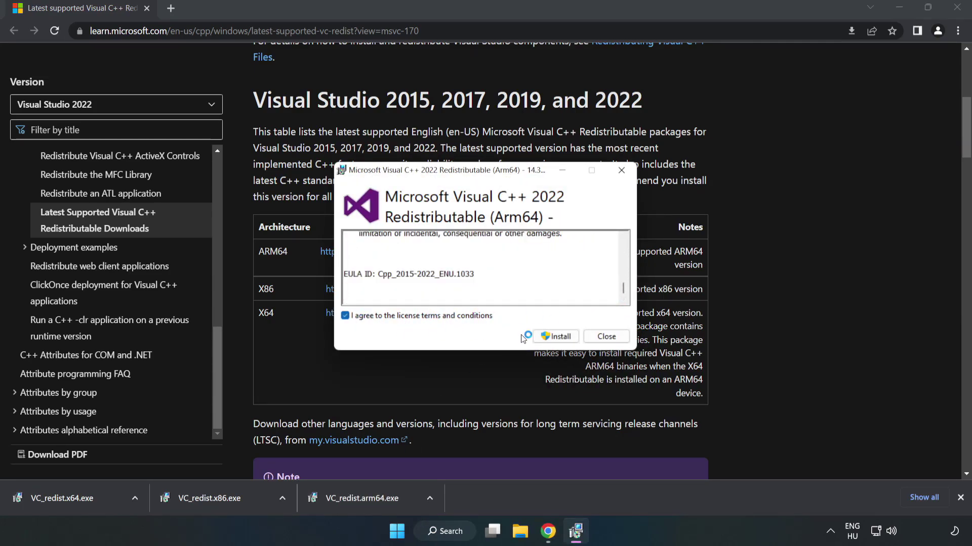
click(556, 341)
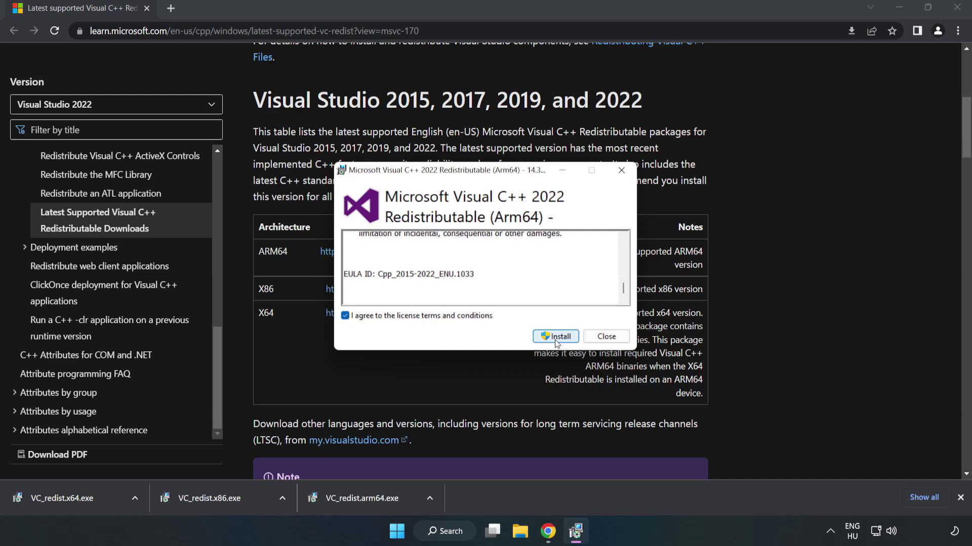
click(556, 342)
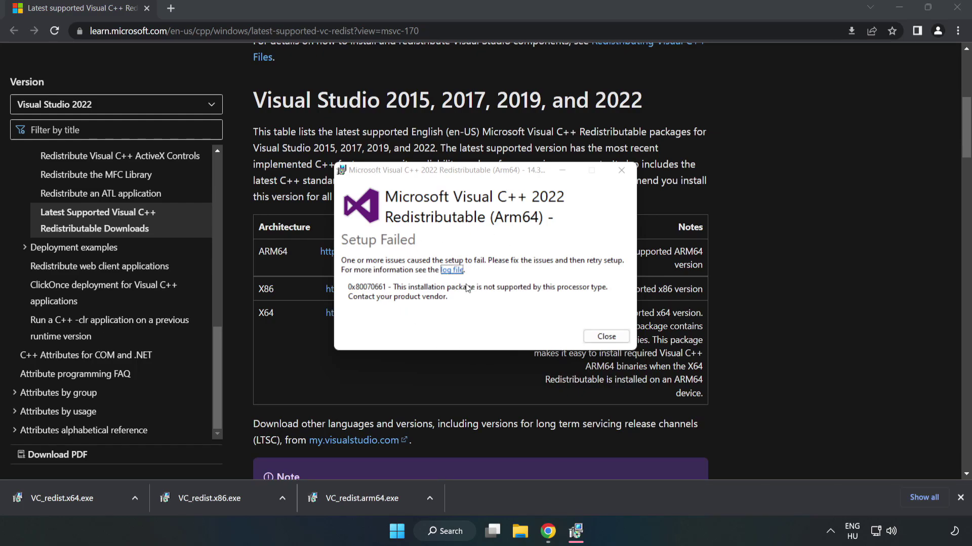
click(606, 337)
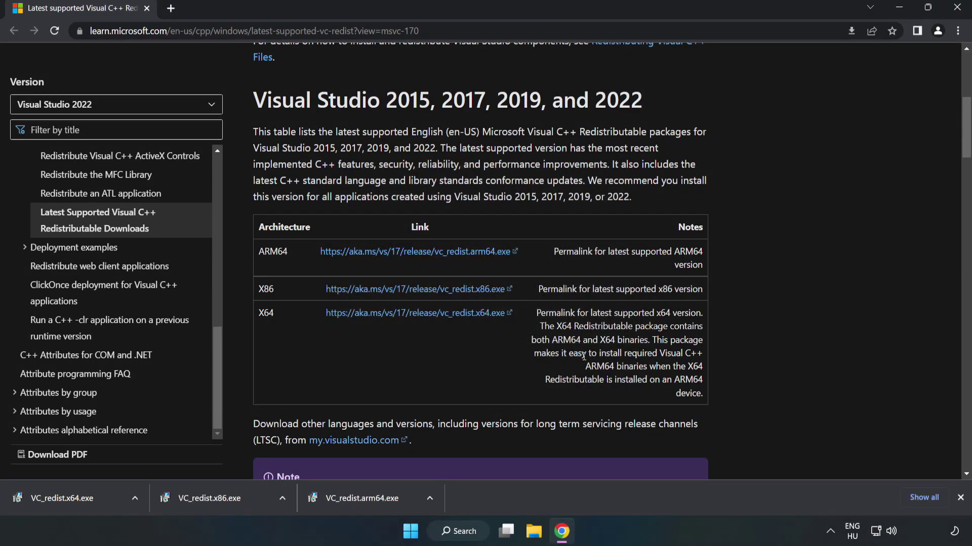
click(231, 496)
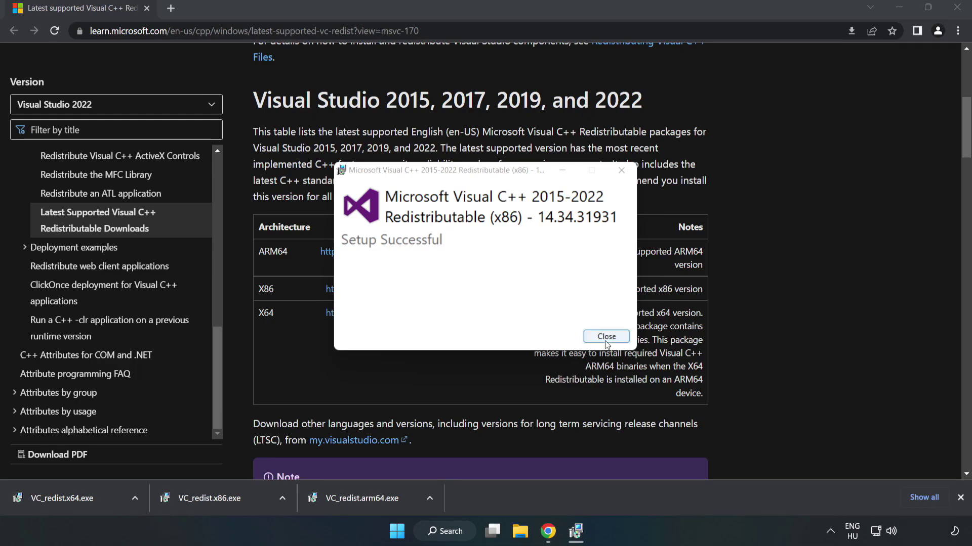
click(606, 336)
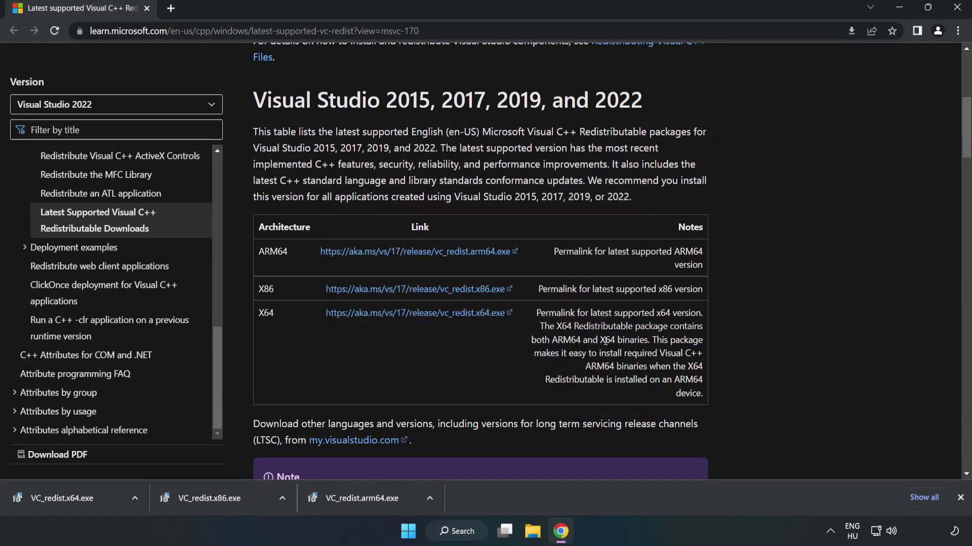
click(53, 496)
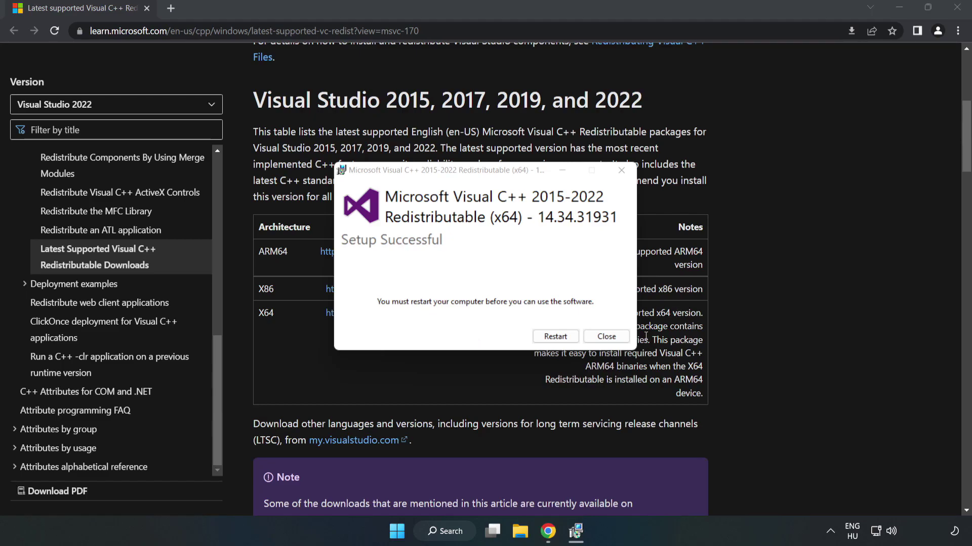
click(606, 337)
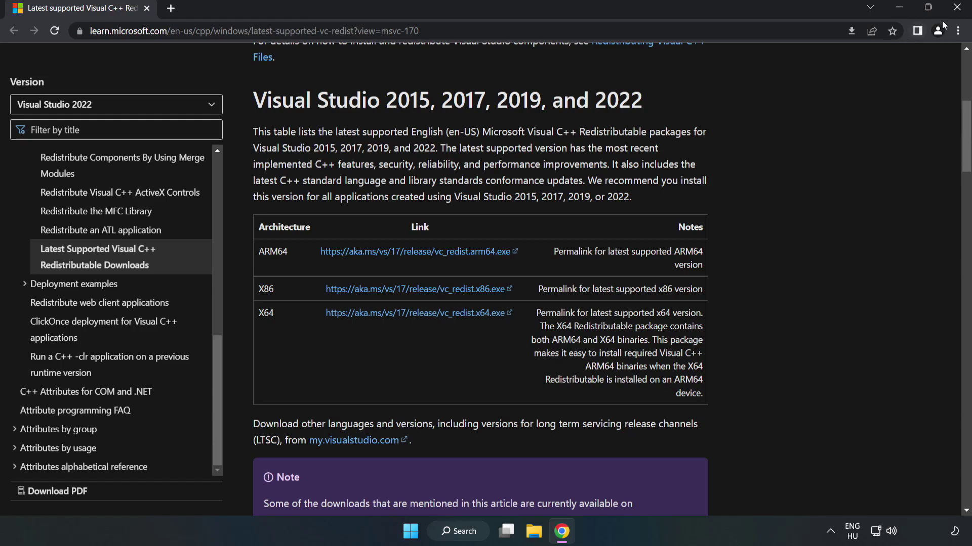
- Close Chrome and bring up the Start menu power options to restart
click(958, 11)
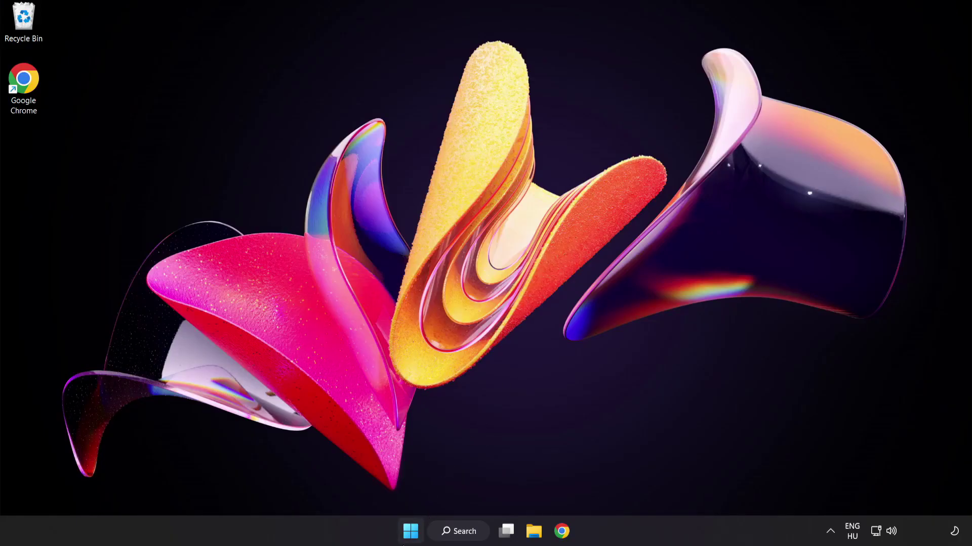
click(408, 534)
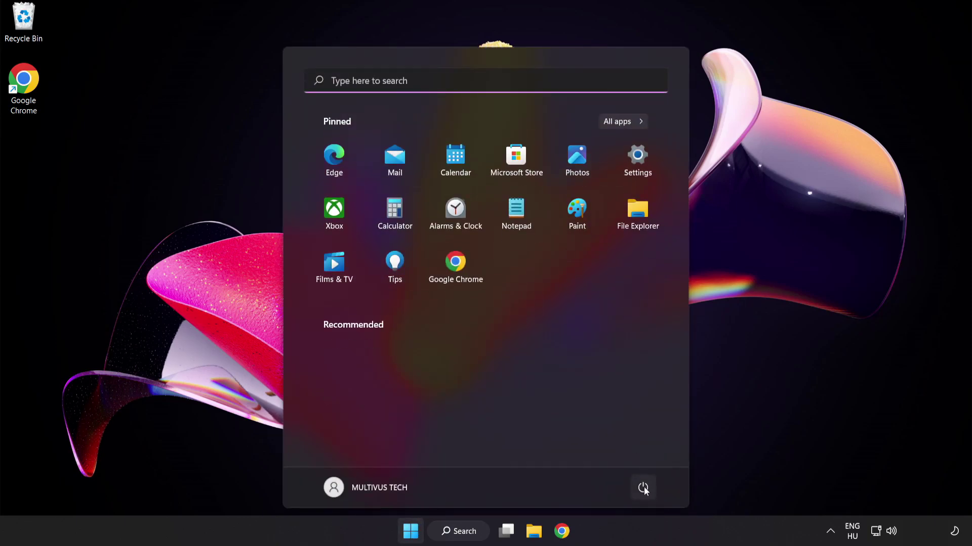
click(643, 489)
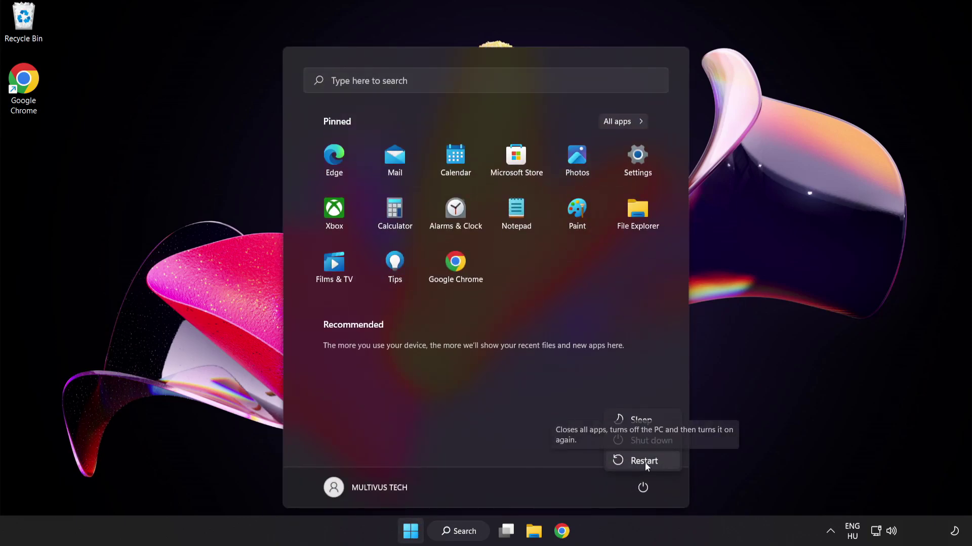